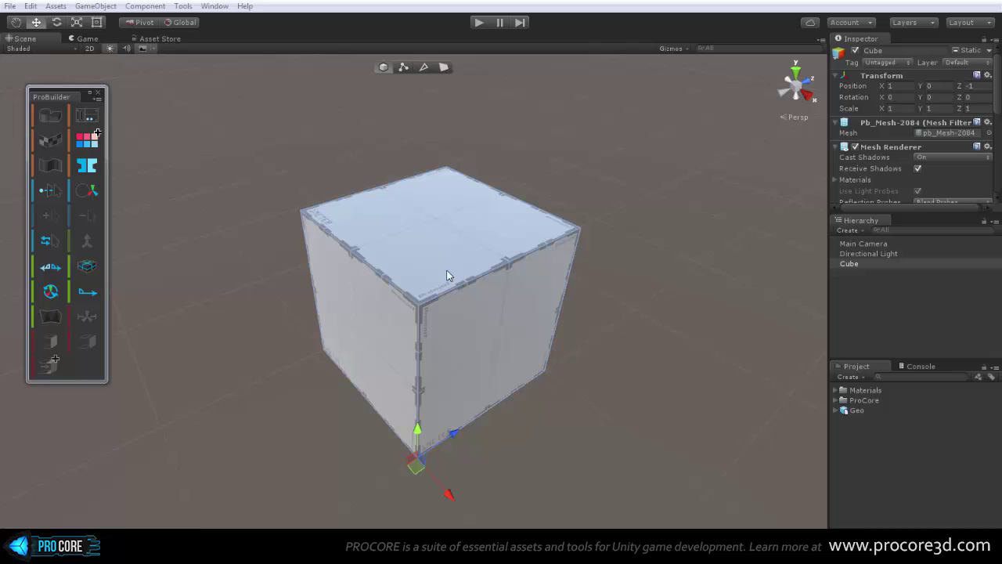
Step: Shift the floating ProBuilder window slightly and close it
mouse_move(90, 100)
left_mouse_down()
mouse_move(150, 126)
mouse_move(103, 109)
left_mouse_up()
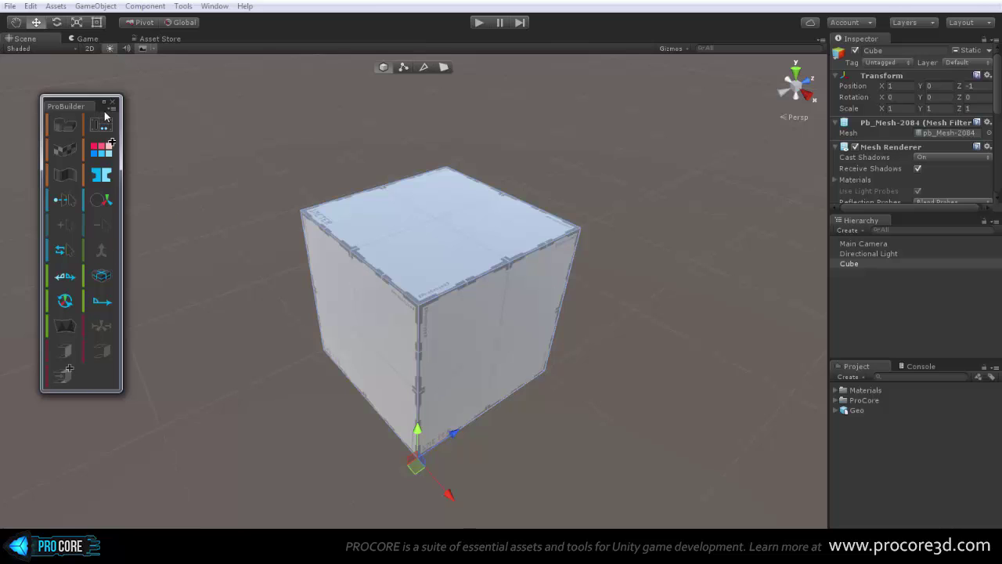
mouse_move(99, 105)
left_mouse_down()
mouse_move(111, 127)
mouse_move(98, 107)
left_mouse_up()
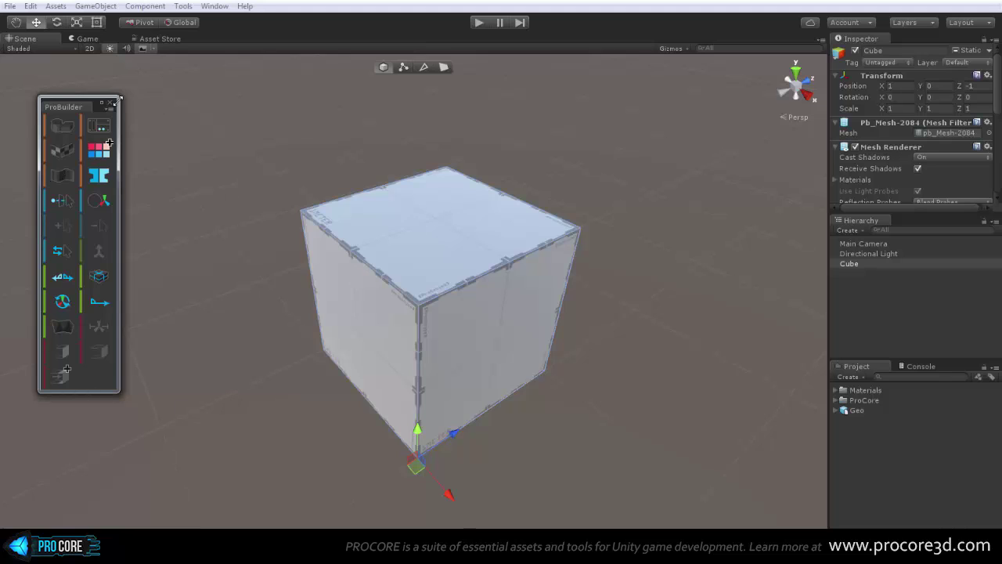
left_click(110, 105)
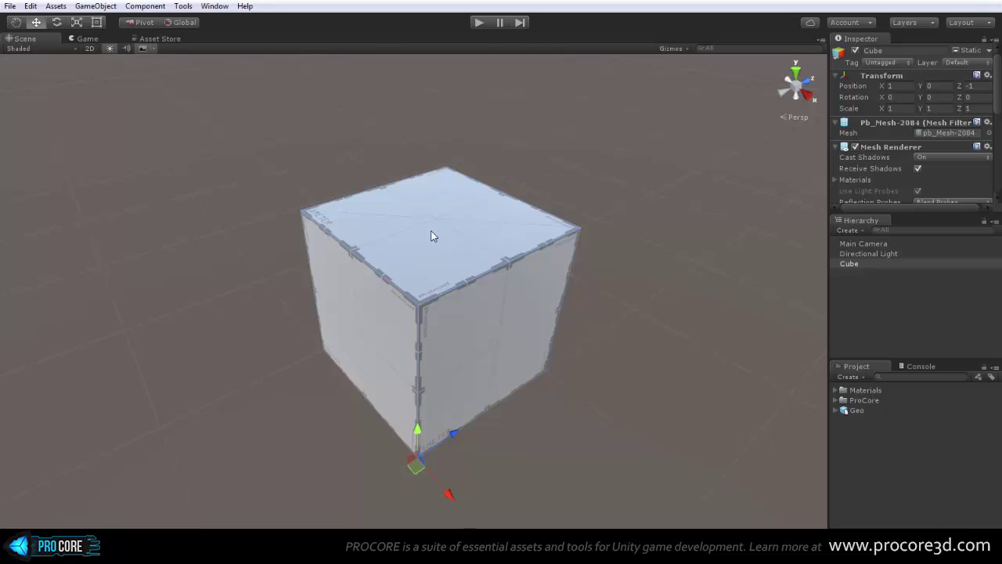
Step: Reopen the ProBuilder window from the selected cube's Pb_Object component
scroll(953, 134, "down", 5)
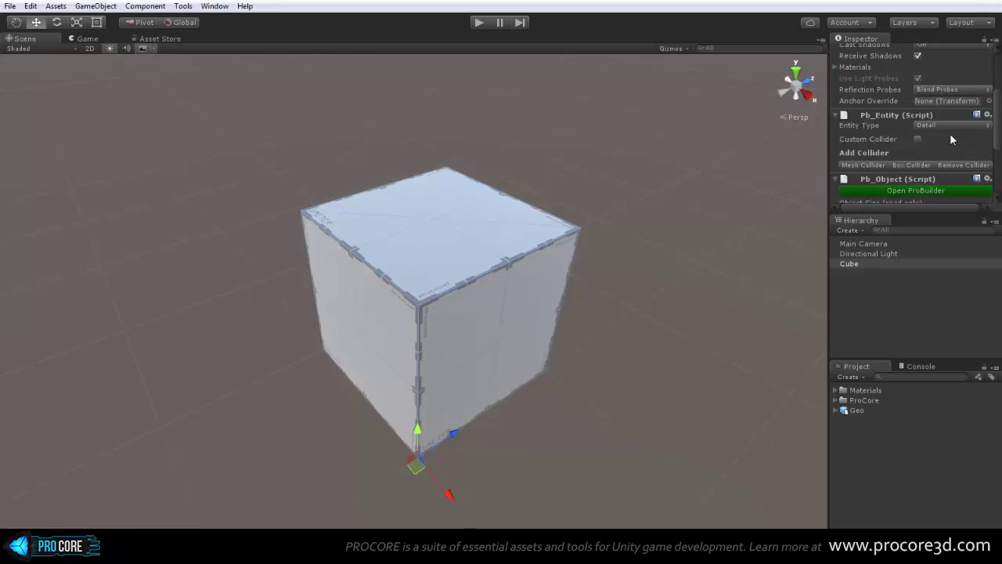
scroll(899, 122, "down", 2)
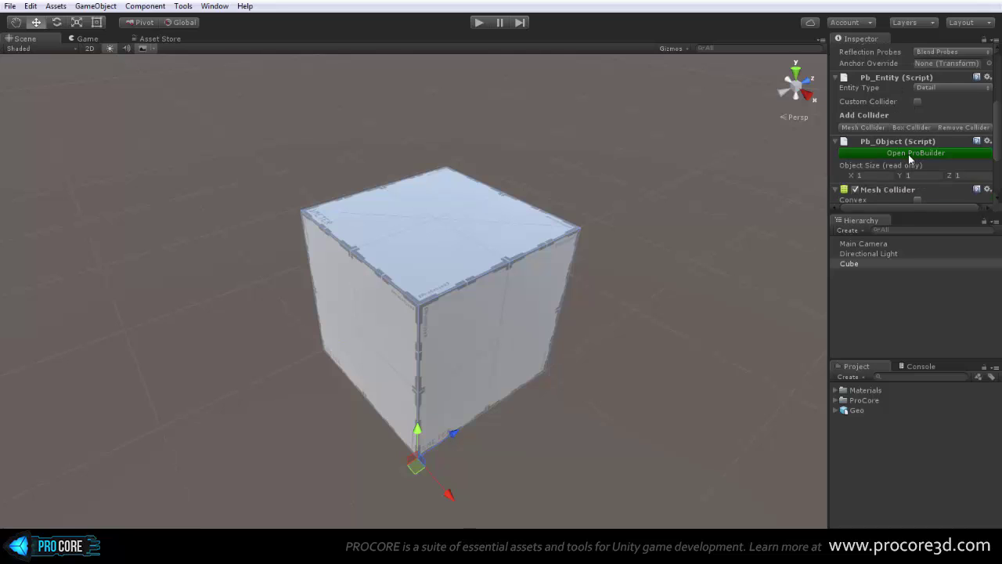
left_click(912, 154)
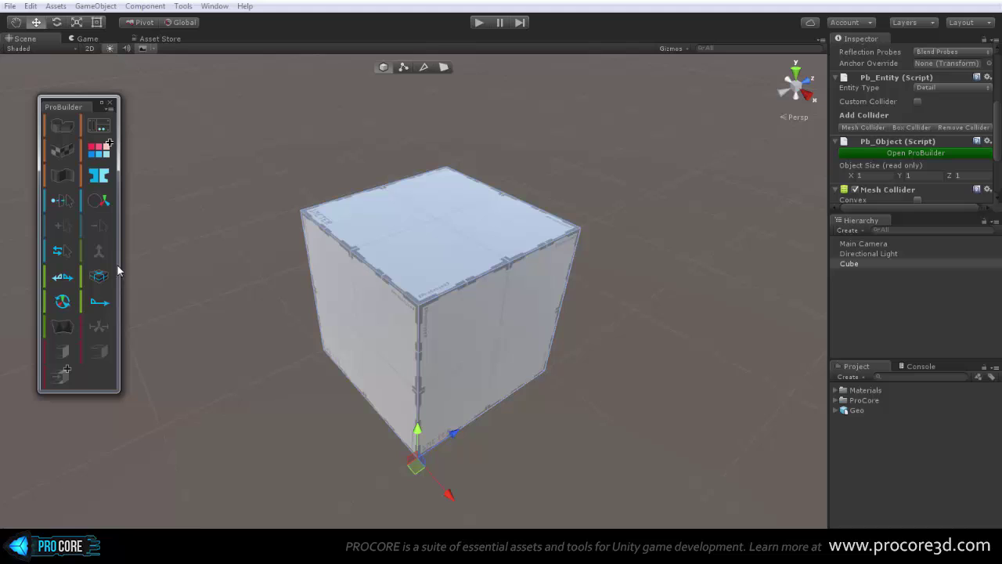
Step: Close the ProBuilder window, reopen it from Unity's main ProBuilder commands, and shift it slightly
left_click(110, 103)
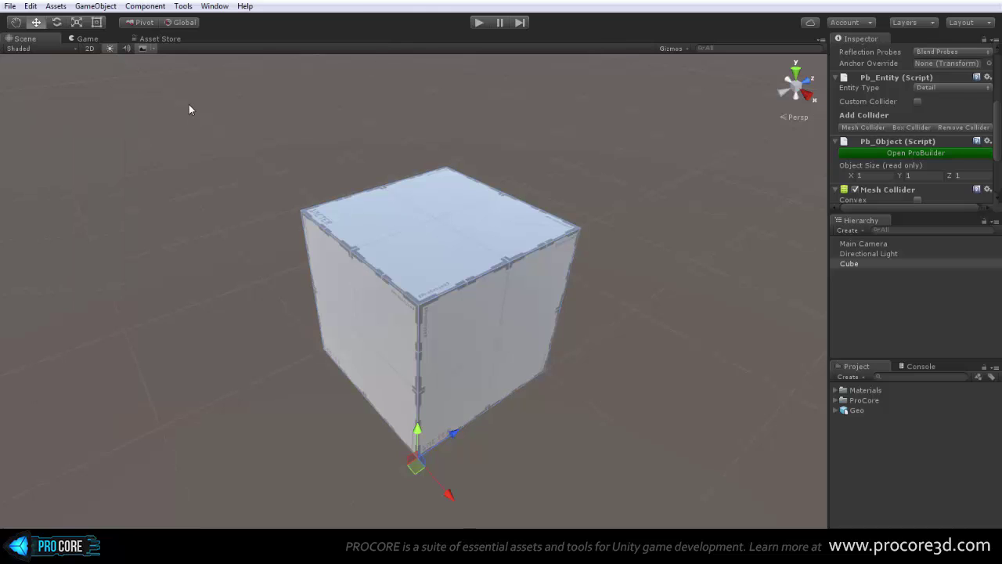
left_click(183, 7)
mouse_move(196, 20)
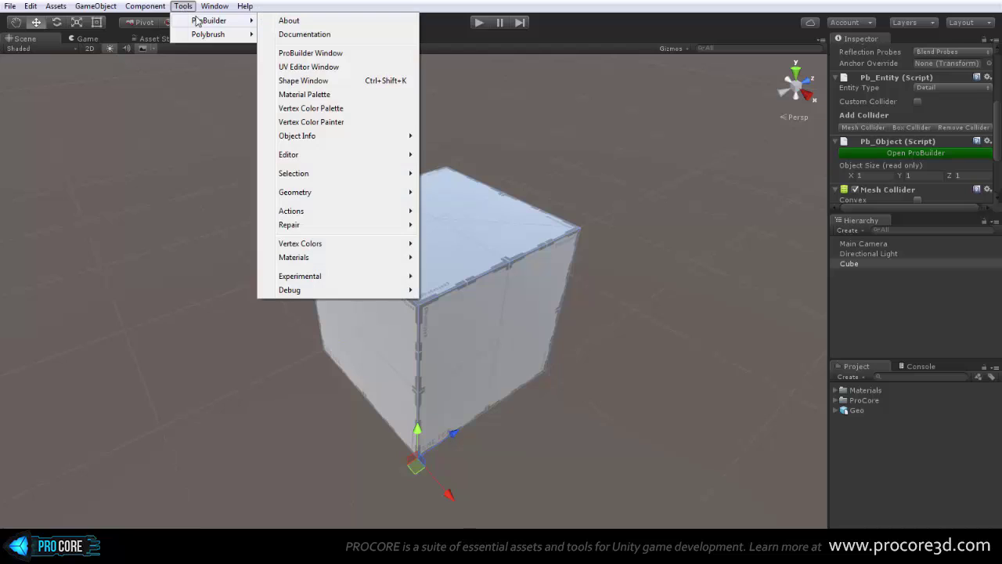
left_click(345, 54)
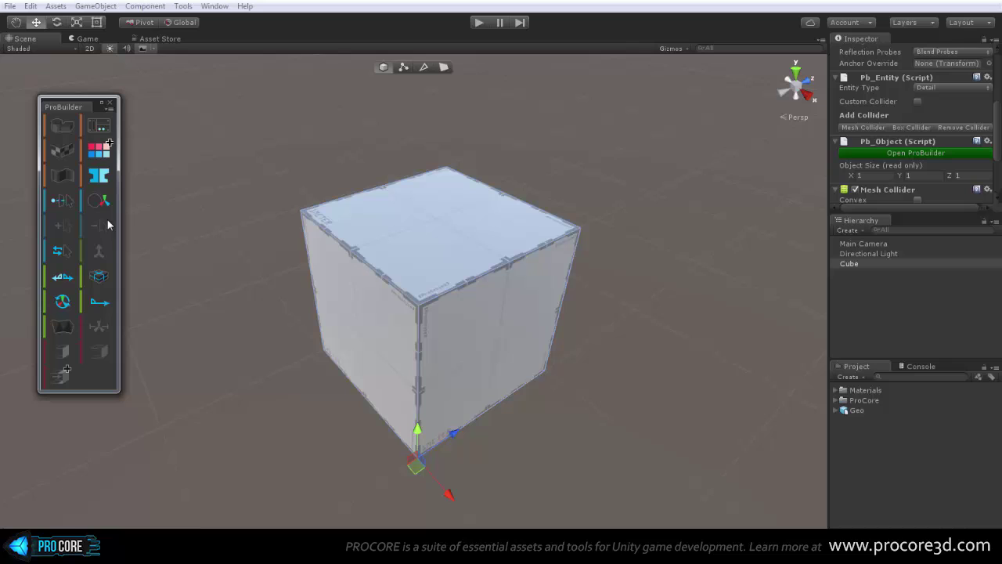
left_click_drag(99, 111, 88, 112)
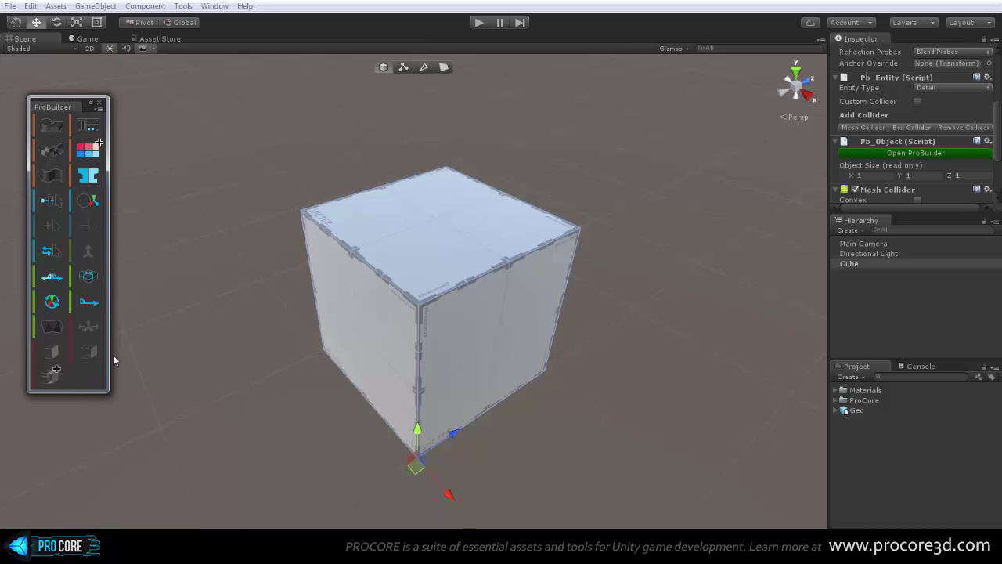
Step: Switch the ProBuilder toolbar to a floating window and back to a dockable window
right_click(90, 383)
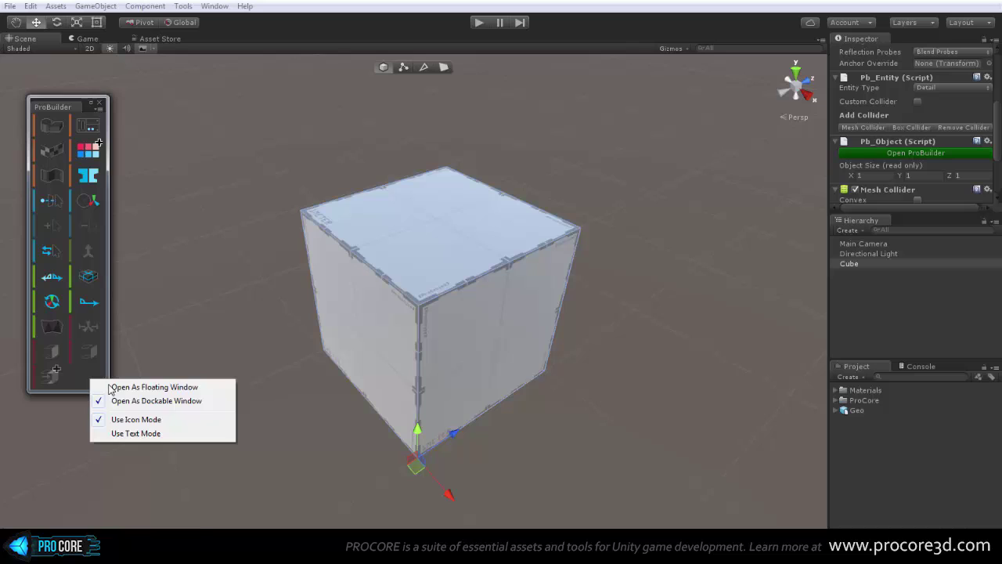
left_click(130, 386)
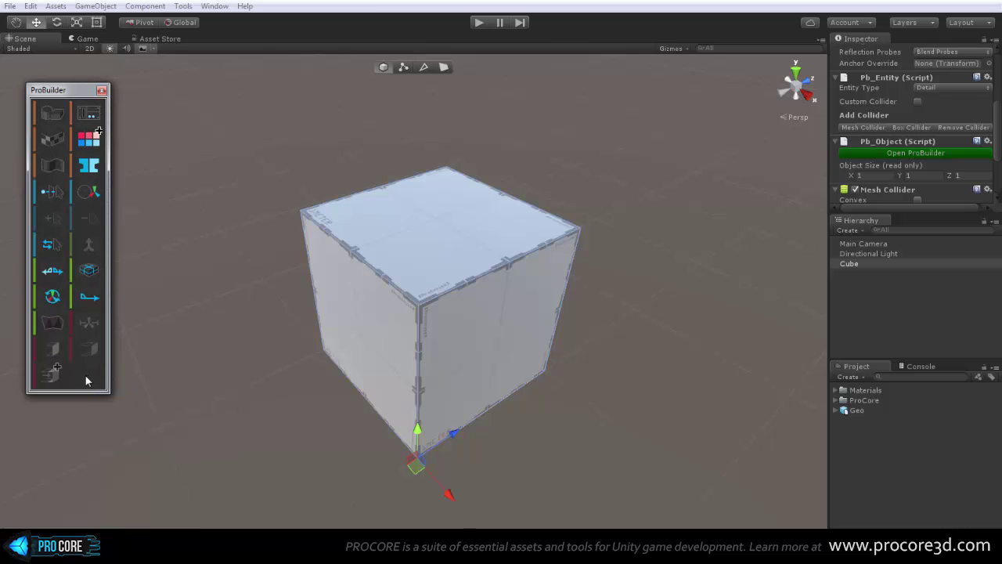
right_click(86, 376)
left_click(130, 397)
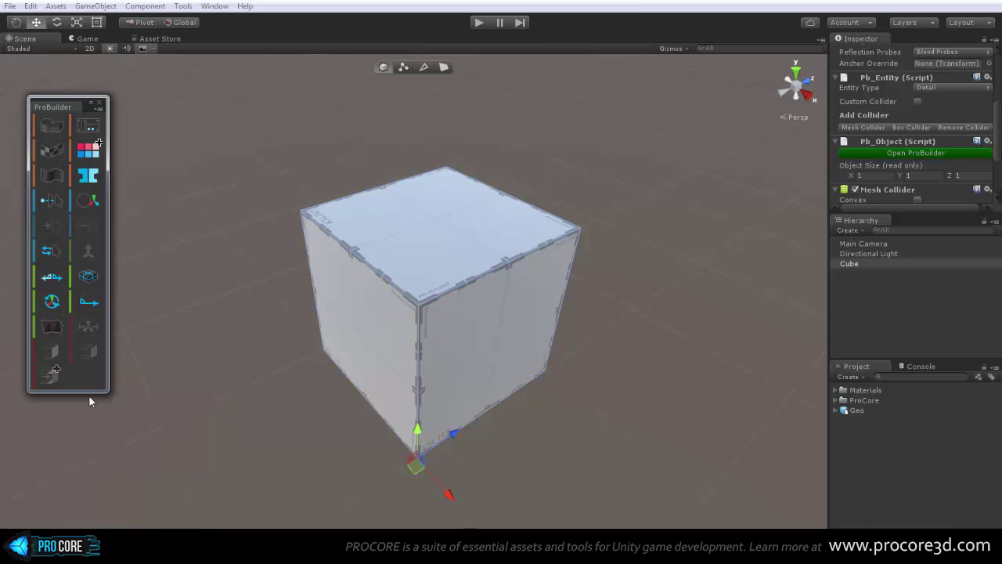
Step: Reshape the ProBuilder window into a wide single-row toolbar, then back into a tall two-column one
left_click_drag(108, 392, 106, 405)
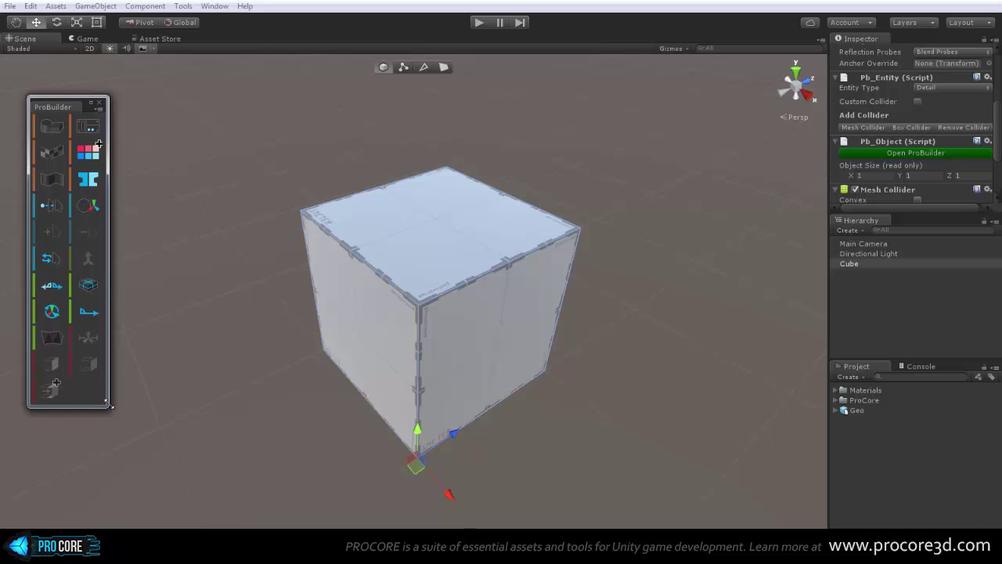
left_click_drag(109, 404, 597, 141)
left_click_drag(566, 107, 547, 84)
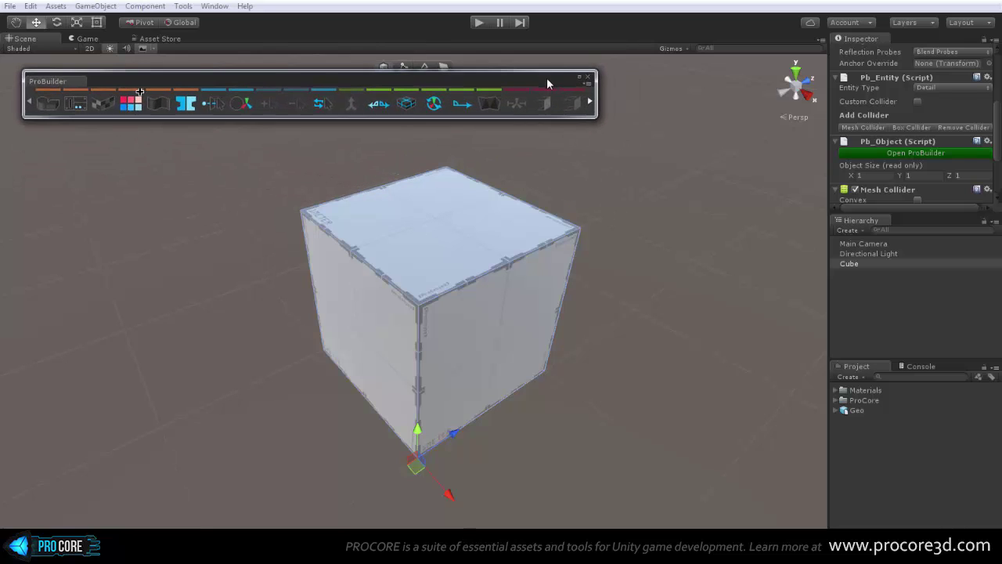
left_click_drag(598, 117, 117, 333)
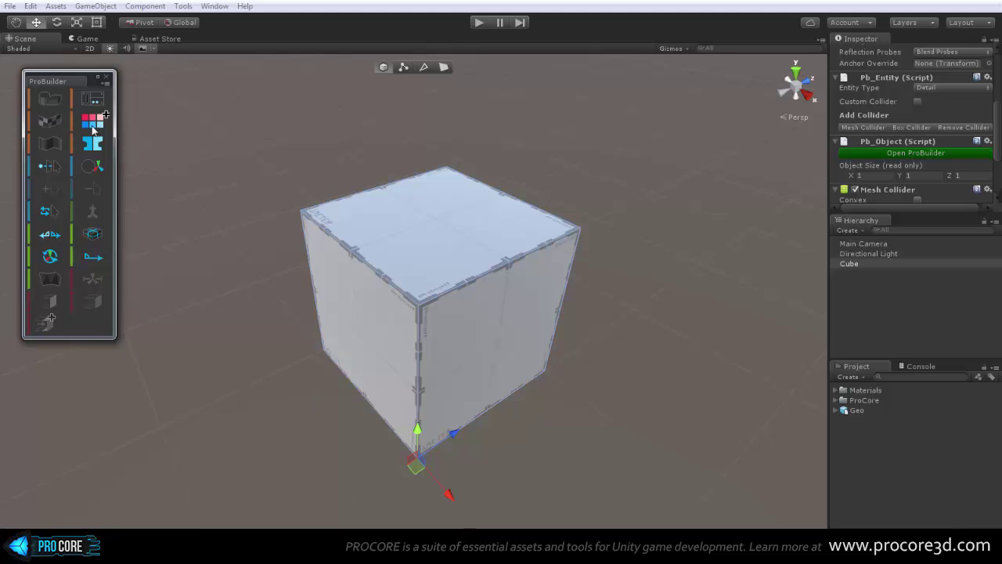
Step: Switch the ProBuilder toolbar to text mode and lengthen its window to show every tool name
right_click(97, 322)
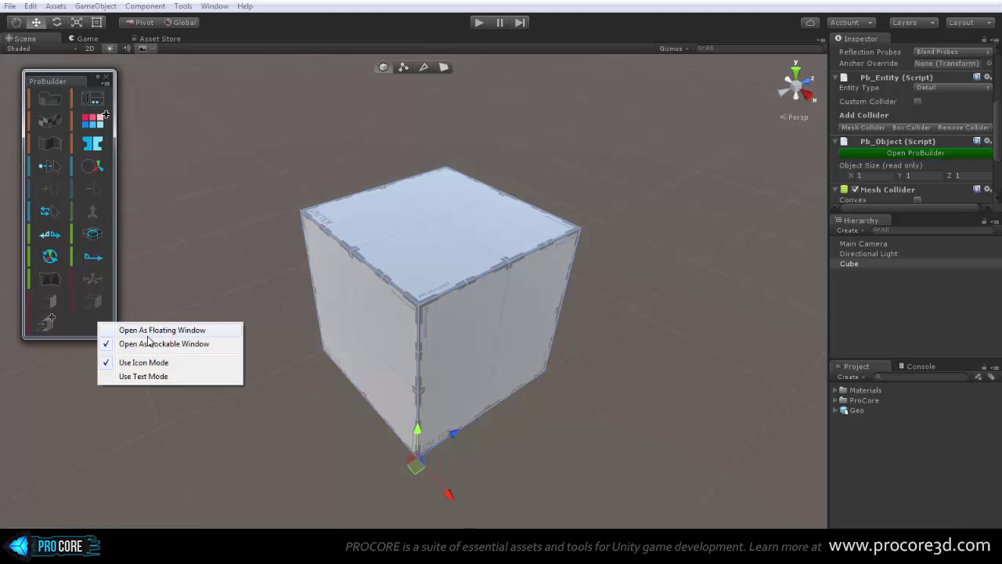
left_click(156, 377)
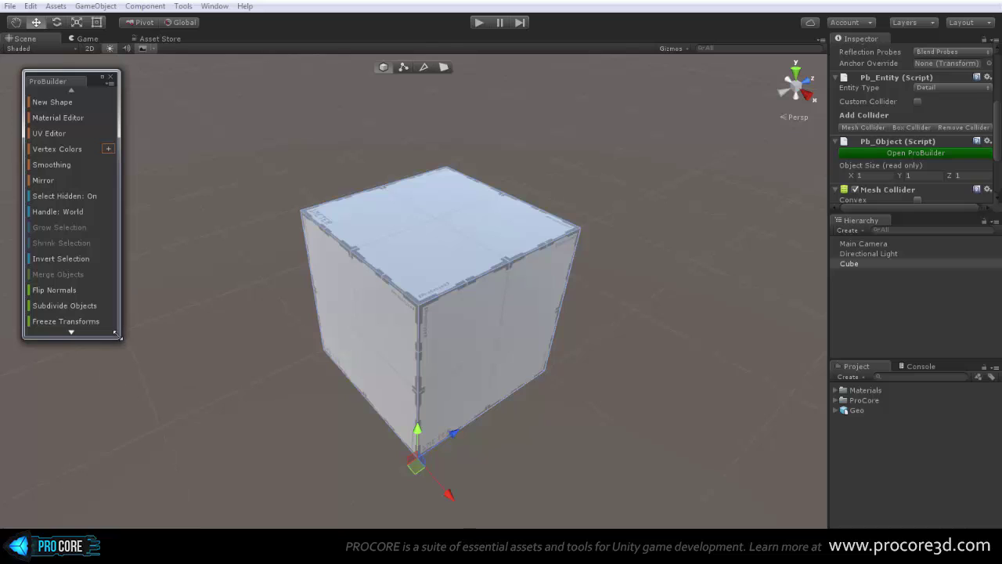
left_click_drag(116, 334, 70, 492)
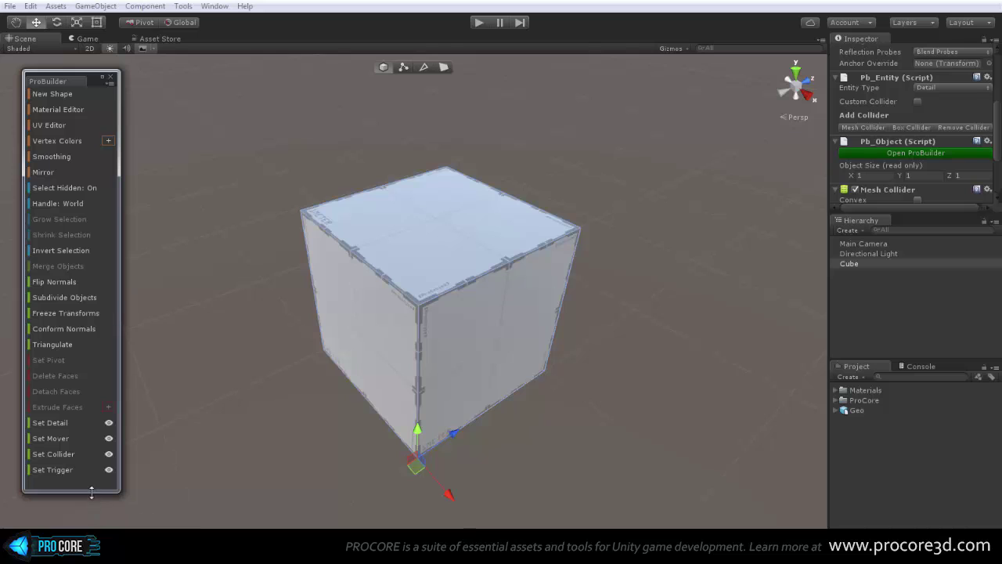
Step: Shorten the ProBuilder window and look through the text list of tools from New Shape to Set Trigger
left_click_drag(91, 491, 91, 379)
scroll(72, 231, "down", 5)
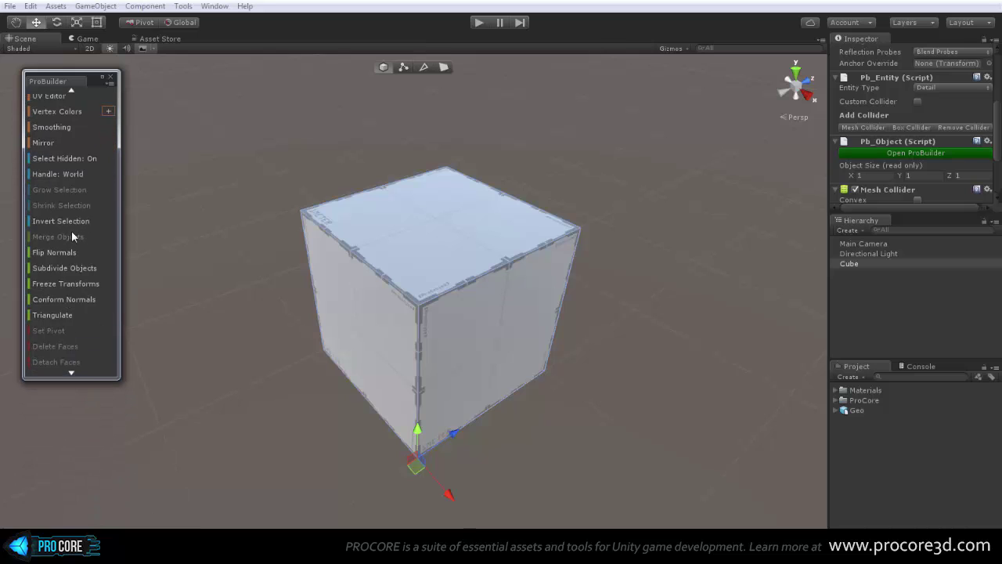
scroll(70, 297, "up", 5)
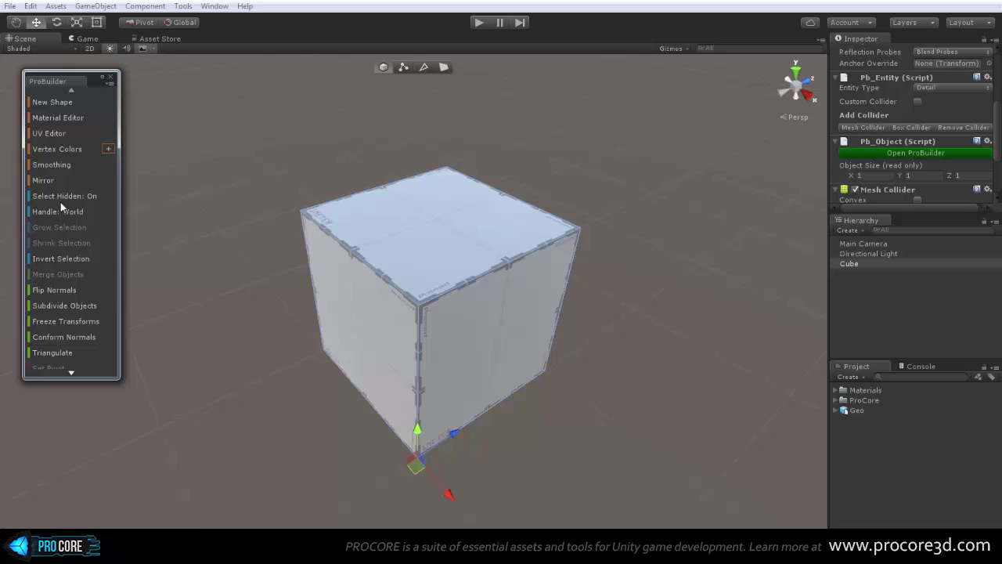
scroll(70, 288, "down", 3)
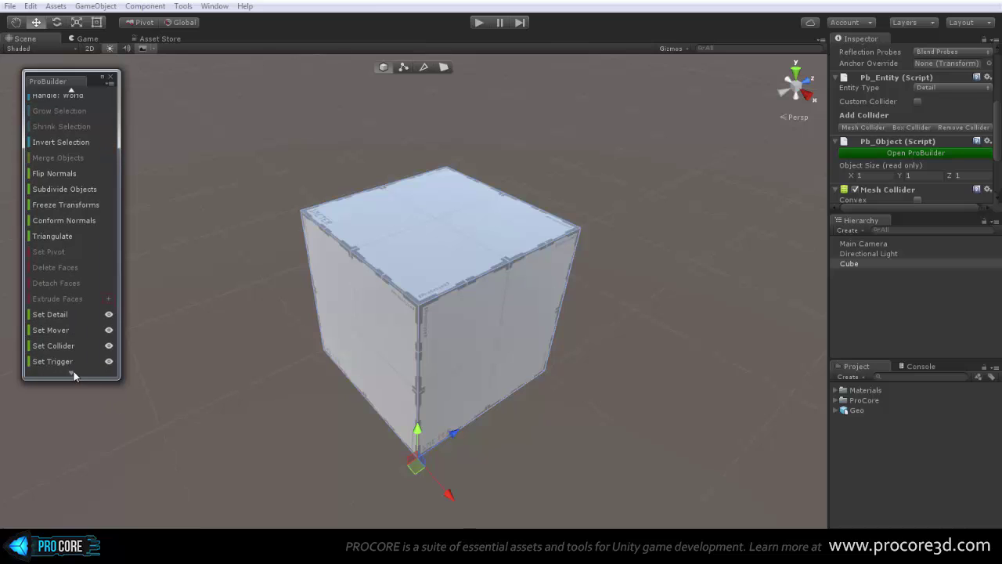
scroll(70, 88, "up", 3)
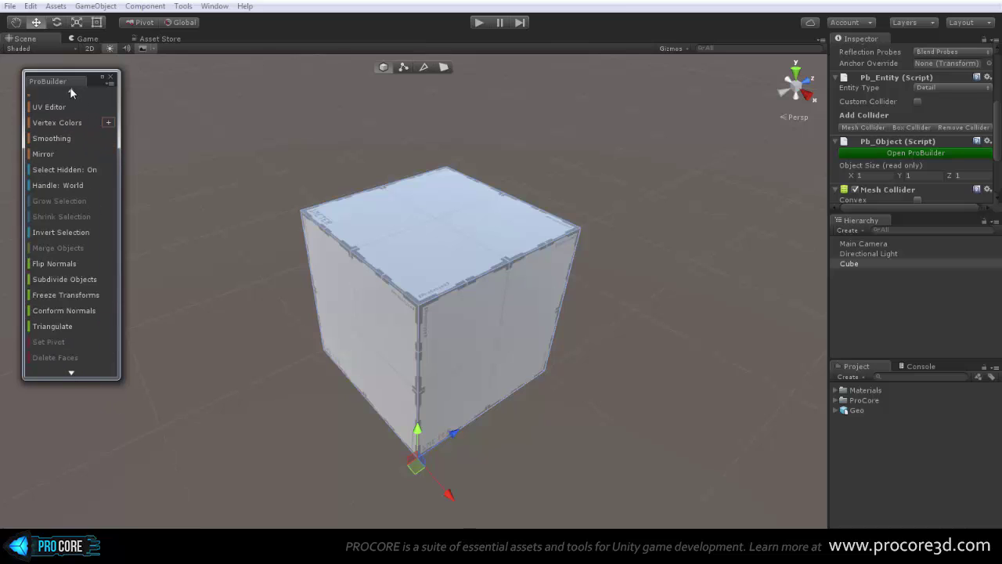
scroll(69, 373, "down", 3)
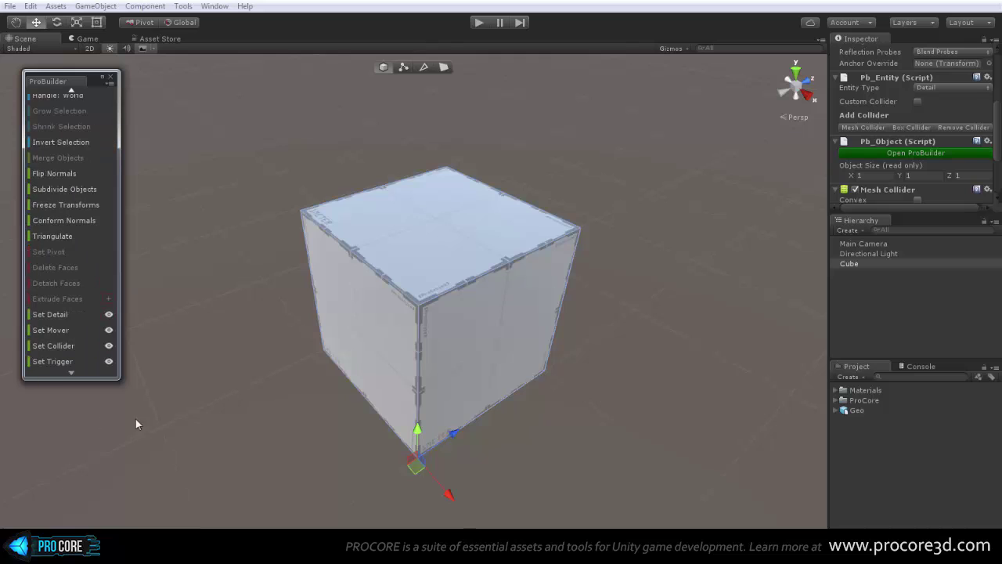
Step: Enlarge the ProBuilder window and return its toolbar to icon mode
left_click_drag(107, 376, 143, 471)
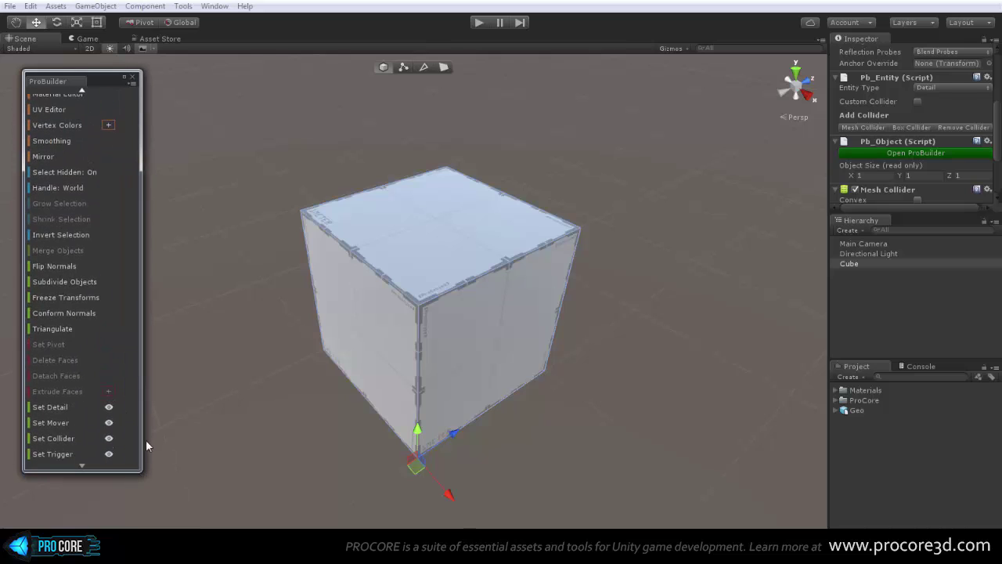
right_click(126, 434)
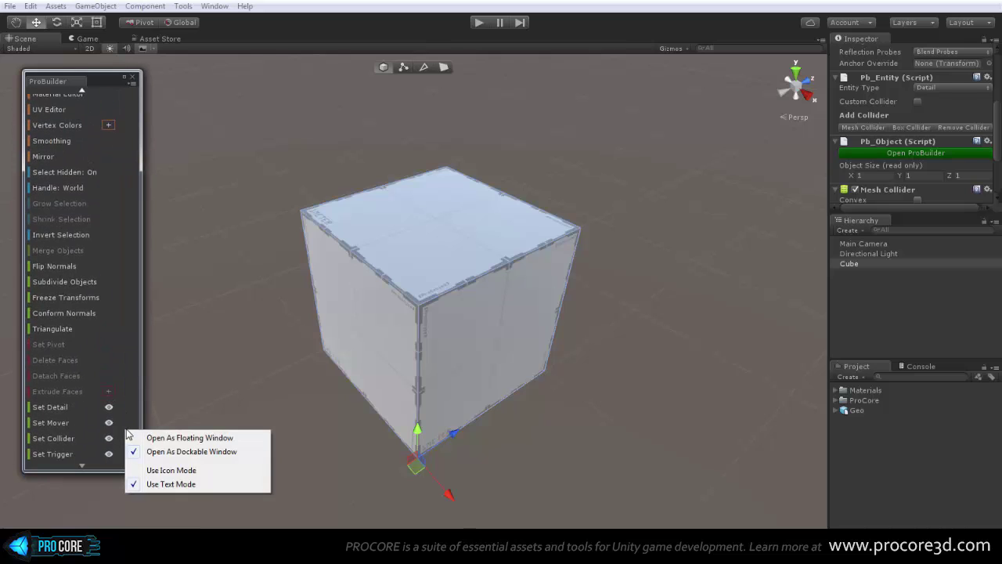
left_click(185, 472)
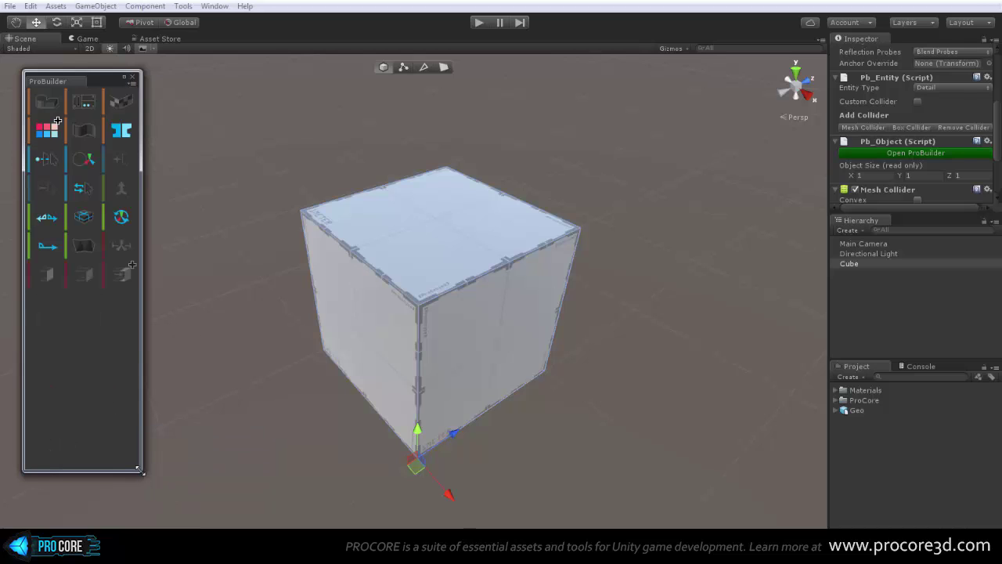
Step: Narrow the ProBuilder toolbar to a single icon column and dock it beside the Scene view at minimal width
left_click_drag(139, 469, 63, 461)
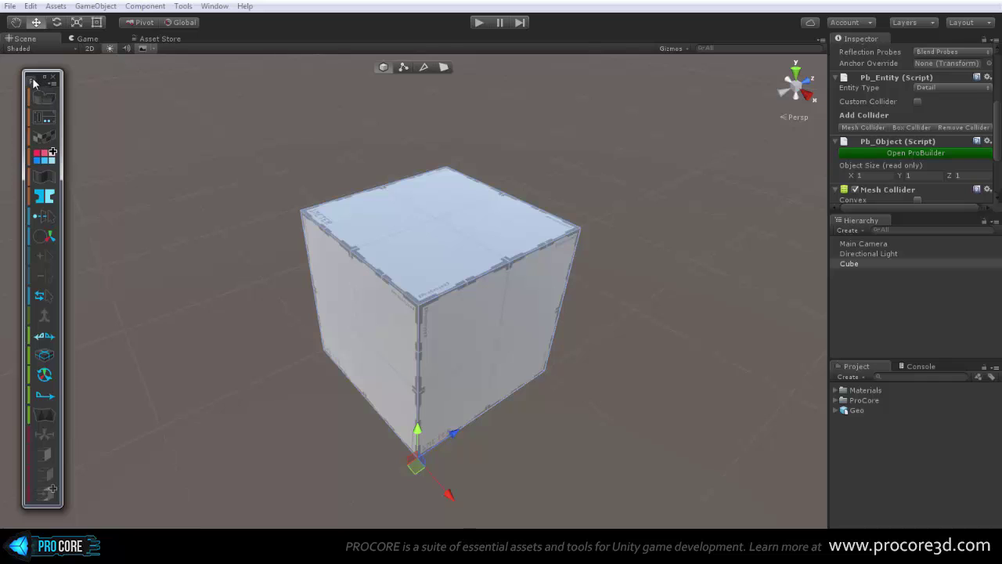
left_click_drag(11, 97, 5, 94)
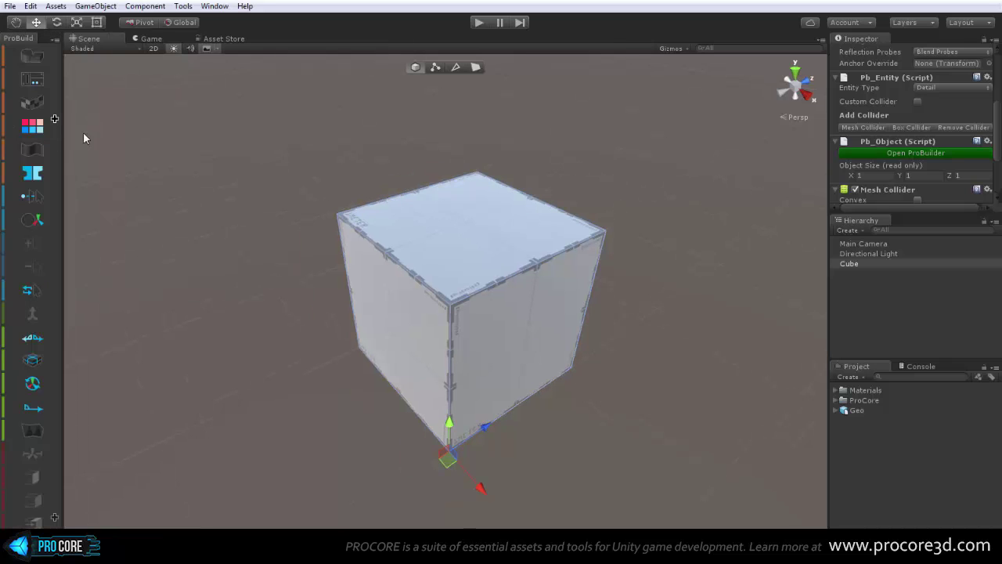
left_click_drag(65, 150, 3, 150)
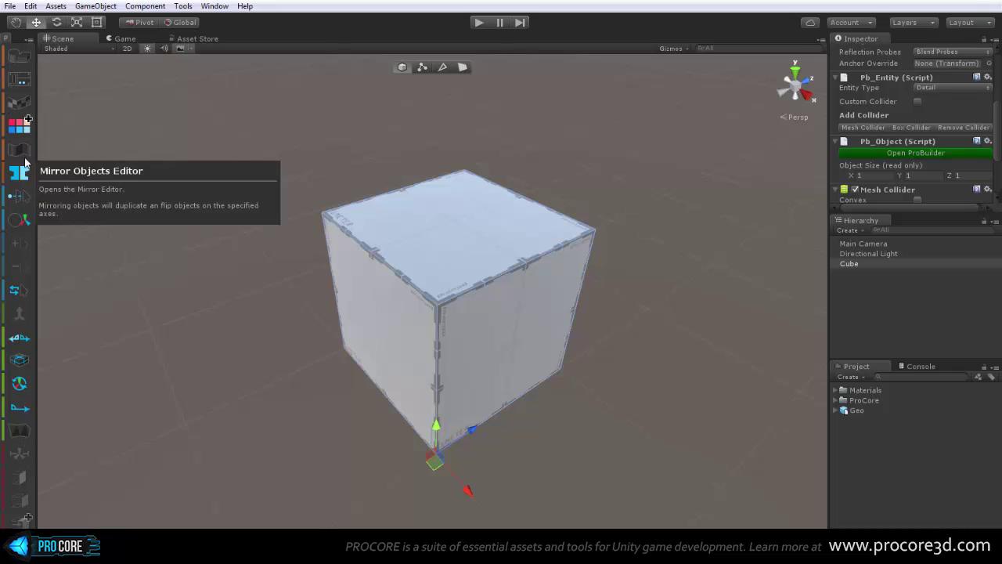
Step: Open the UV Editor and Material Editor windows one after the other to view them, closing each
left_click(23, 103)
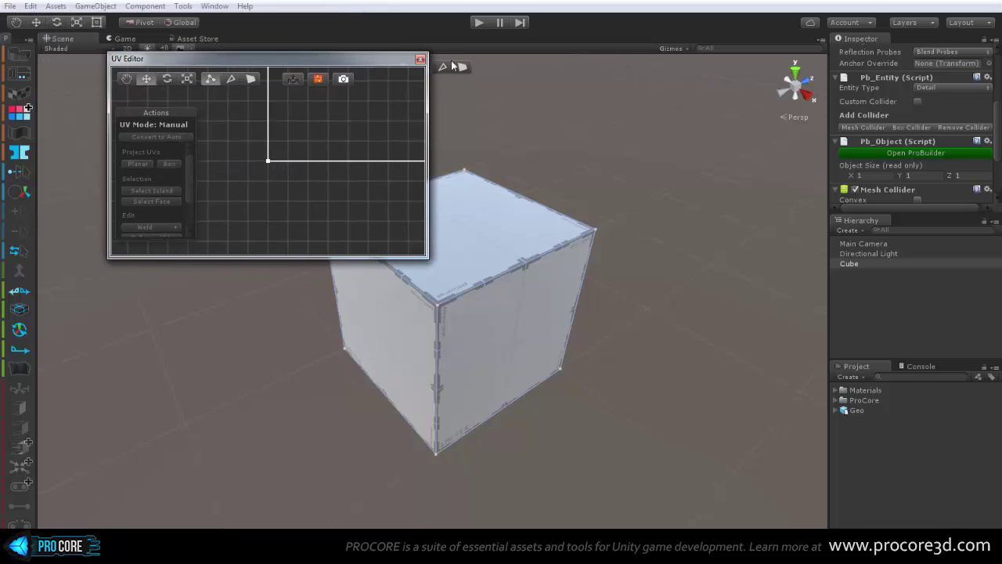
left_click(421, 59)
left_click(20, 74)
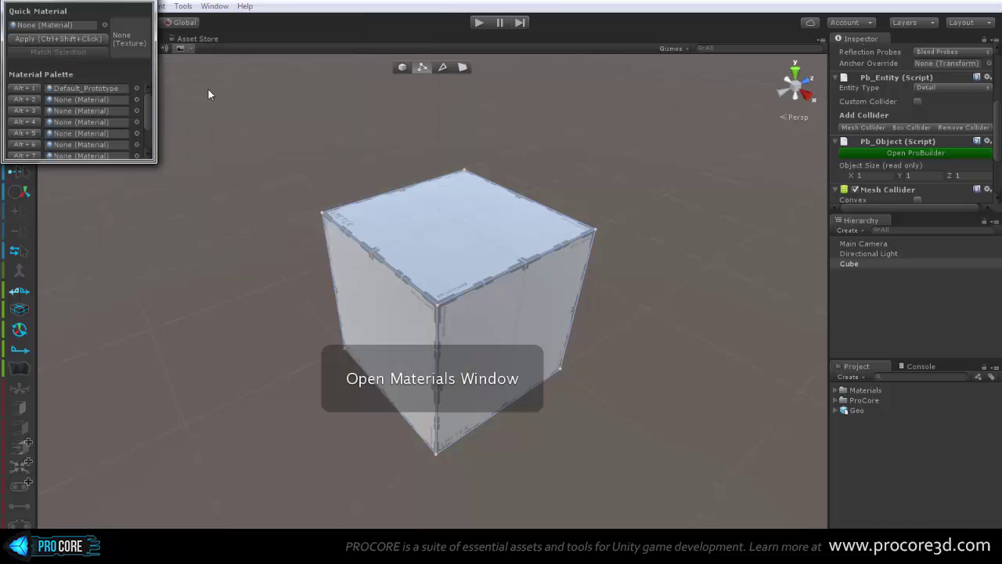
left_click(154, 4)
Step: View the Shape Tool window, close it without building a shape, and reselect the cube in the scene
left_click(22, 54)
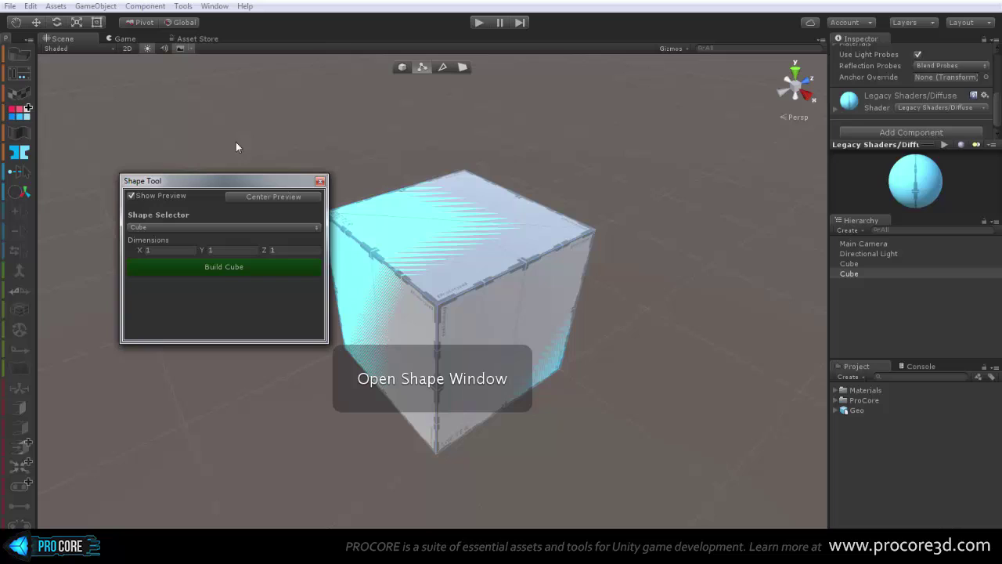
left_click(320, 180)
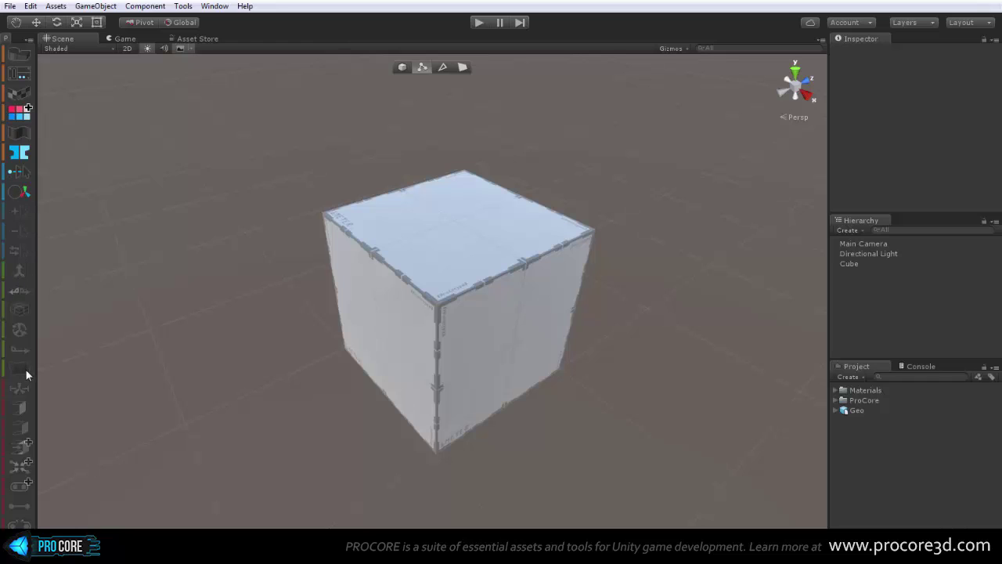
left_click(381, 271)
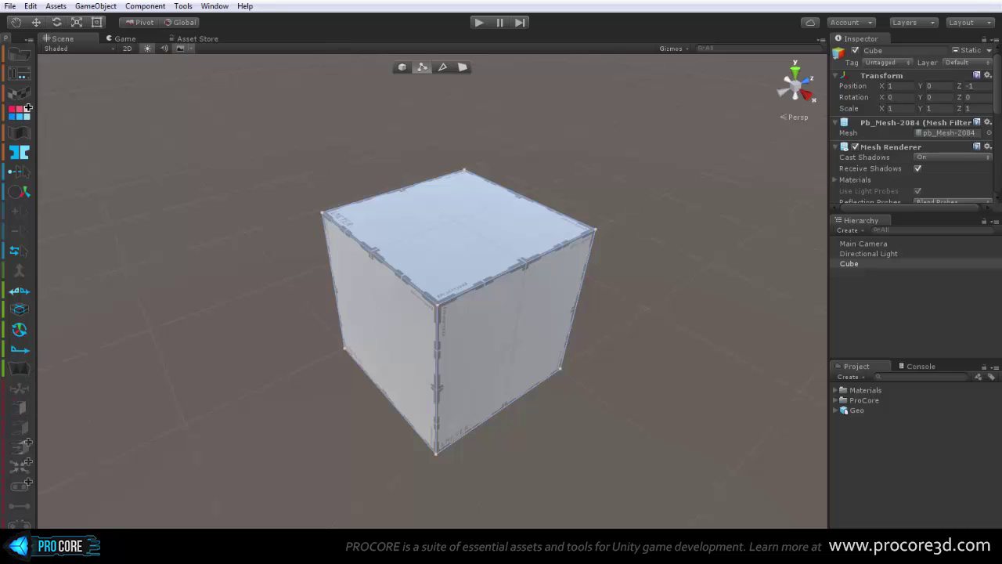
Step: Select different vertices of the cube, ending with the side face's four, to examine how the available toolbar actions change
left_click(415, 262)
left_click(396, 296)
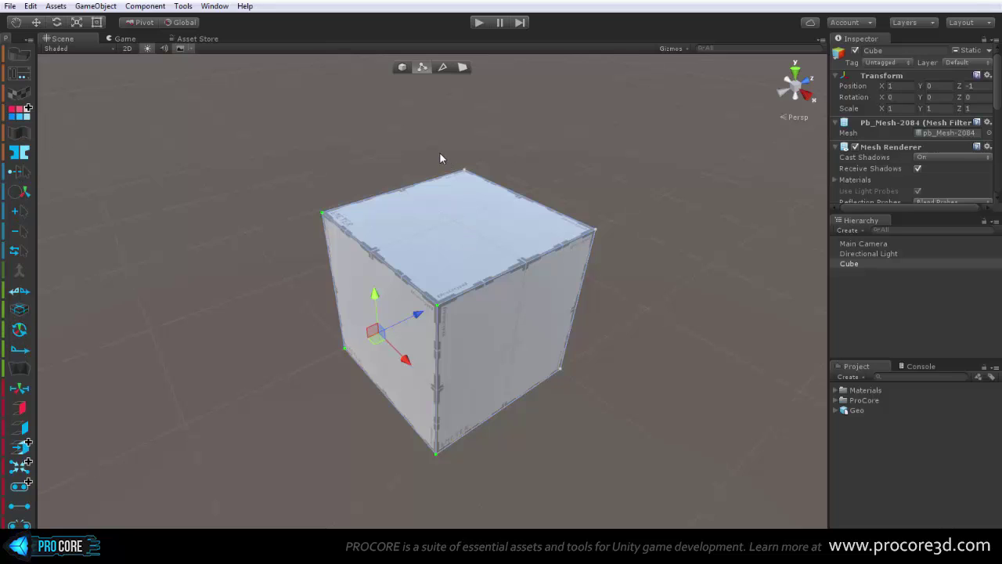
left_click(504, 203)
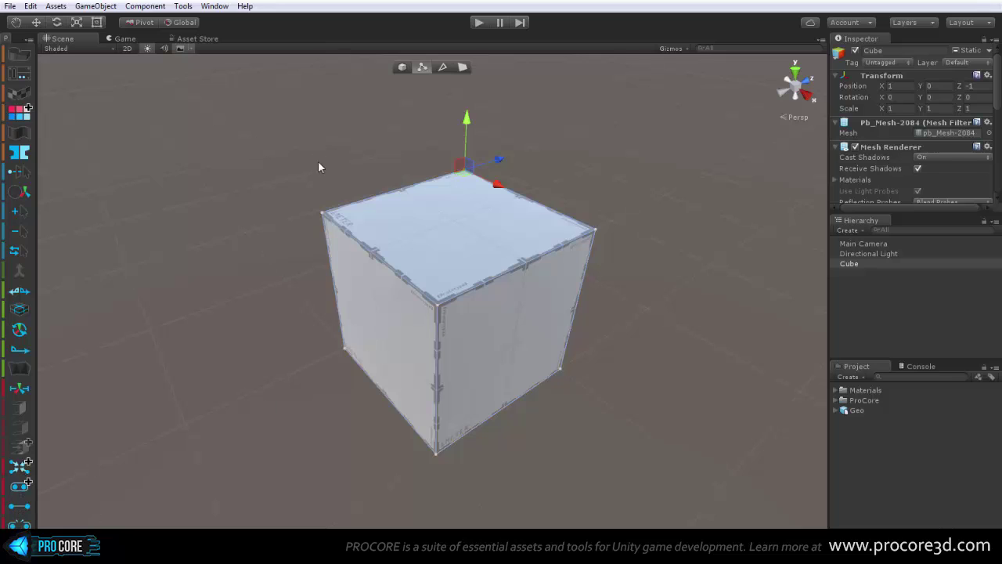
key("ctrl+z")
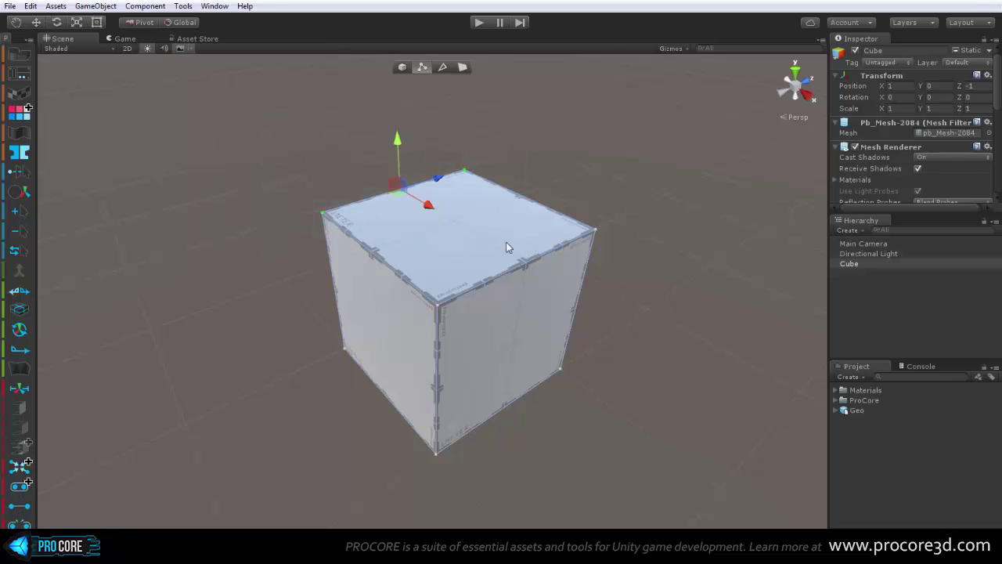
key("ctrl+z")
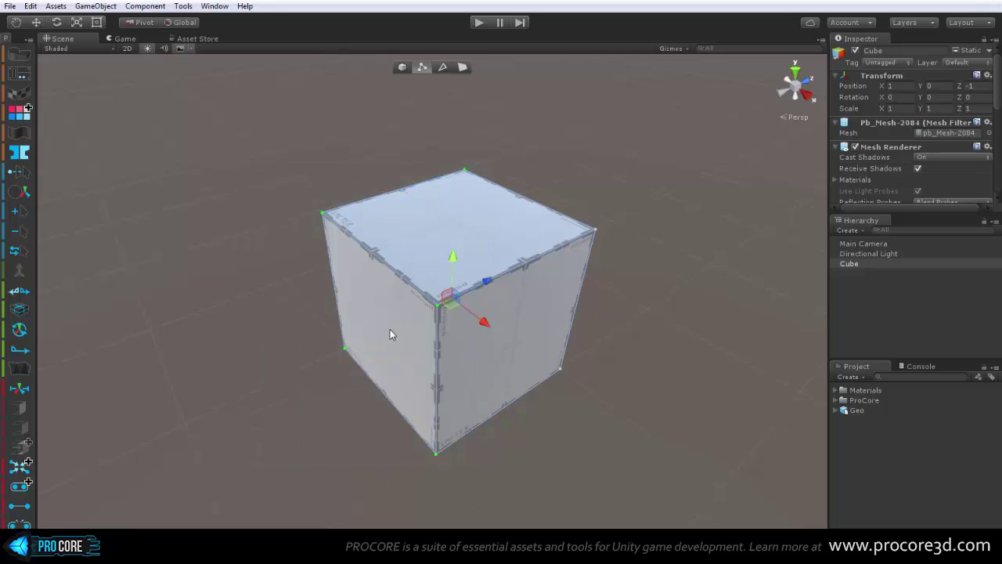
left_click(381, 313)
Step: Select the cube's top face in face mode and two upper edges in edge mode to compare the toolbar actions, and return to object mode
left_click(462, 68)
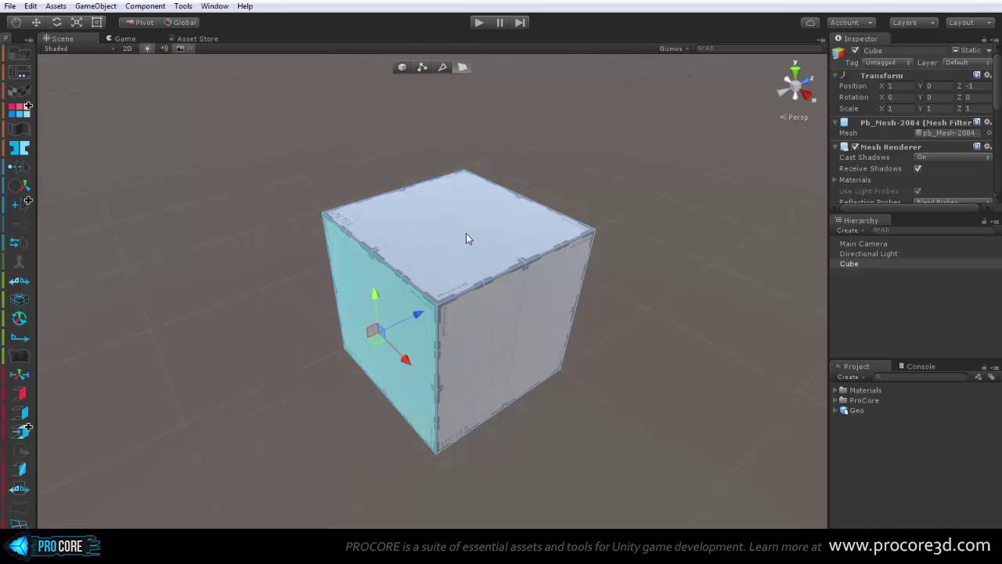
left_click(450, 237)
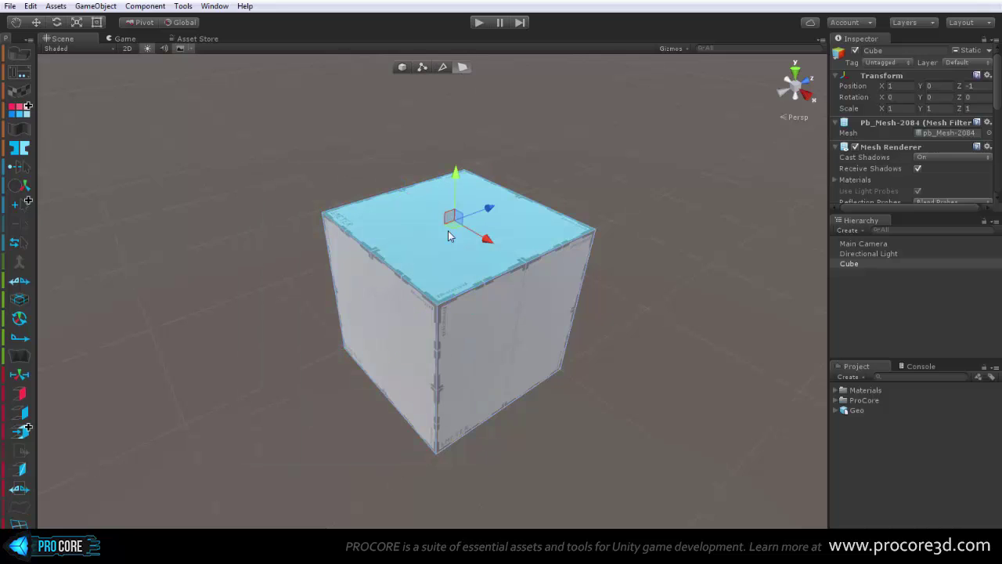
left_click(443, 68)
left_click(388, 264)
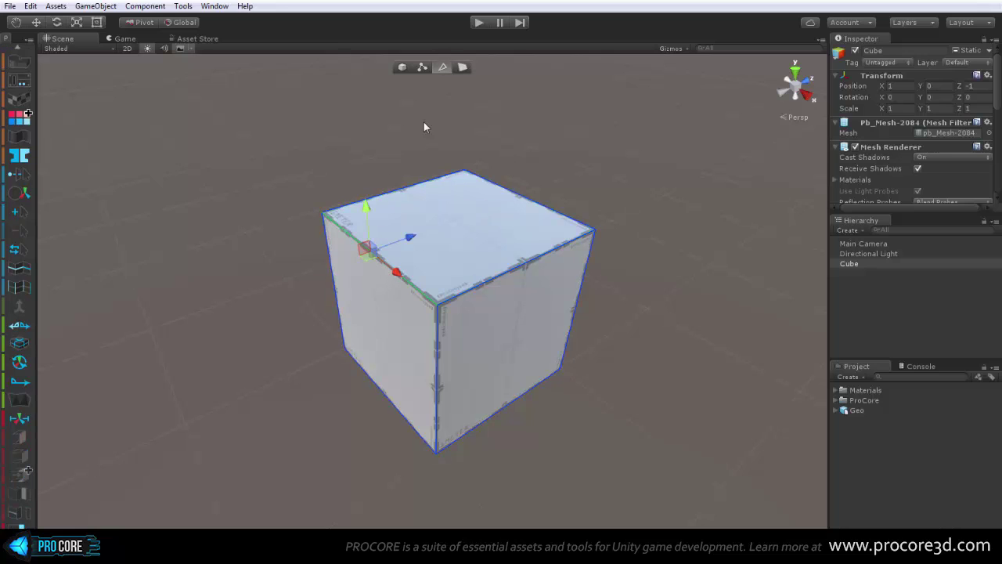
left_click(433, 185)
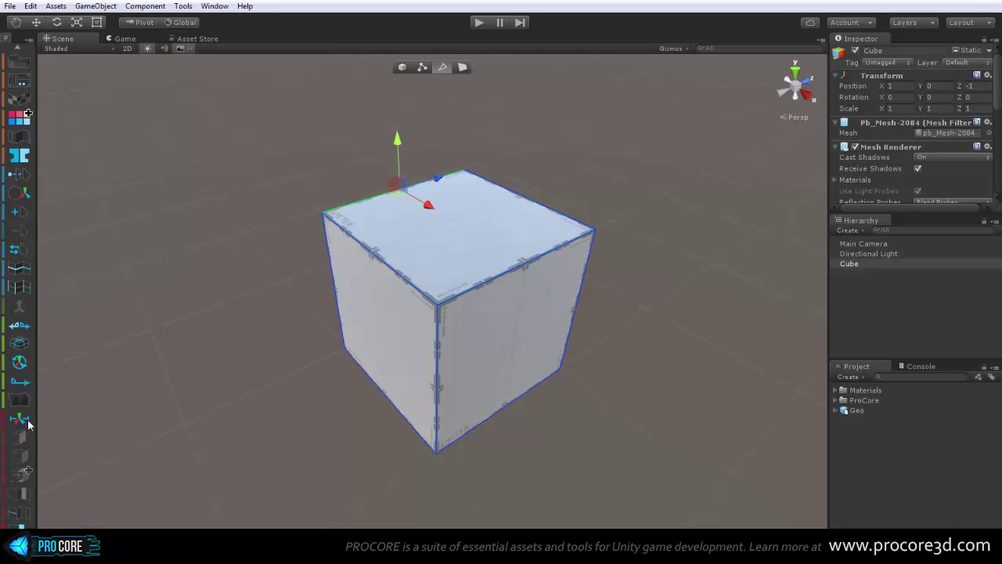
scroll(21, 466, "down", 2)
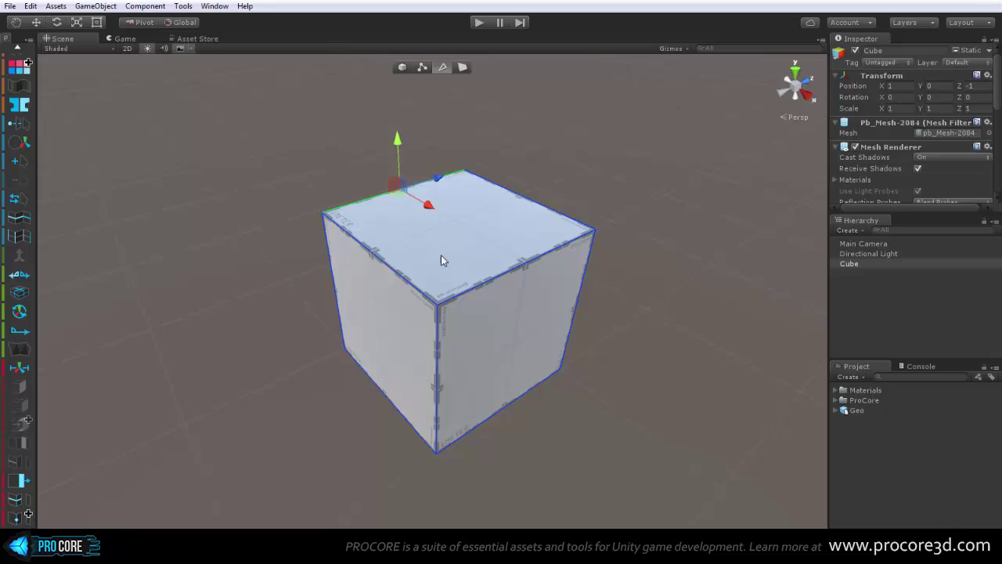
left_click(401, 68)
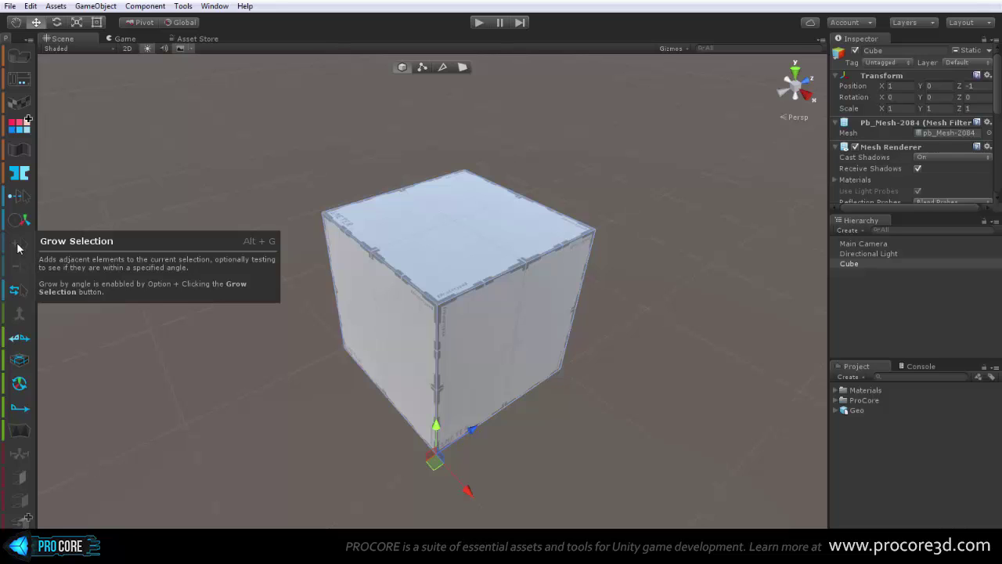
Step: View the ProBuilder toolbar settings in Unity's preferences, including Shift Key Tooltips, and close the preferences unchanged
left_click(30, 6)
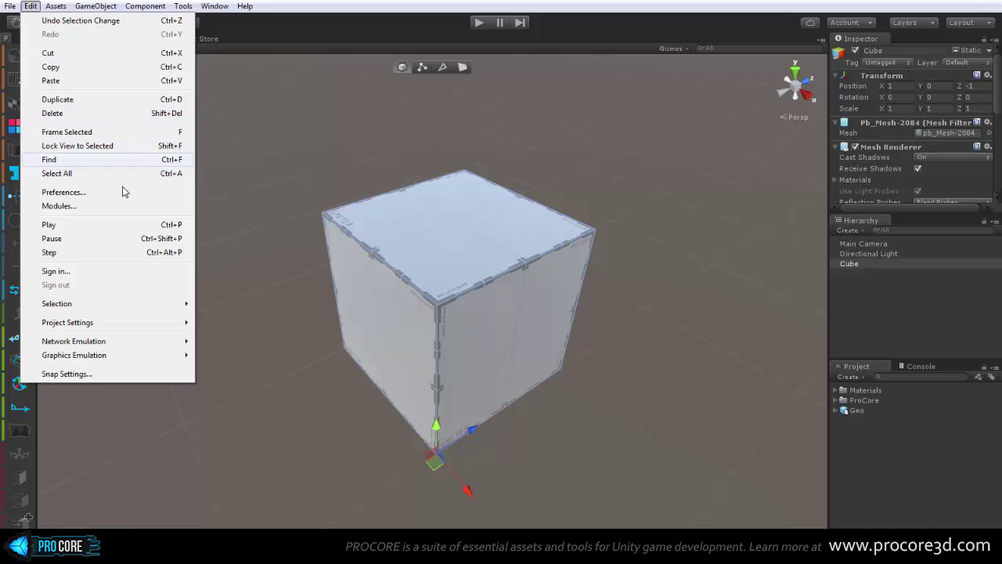
left_click(79, 192)
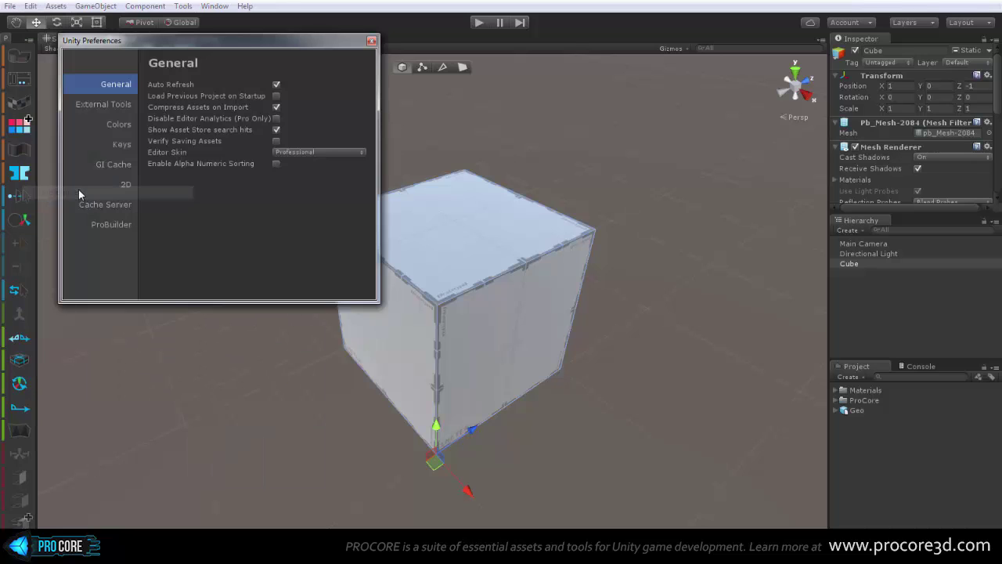
left_click(112, 225)
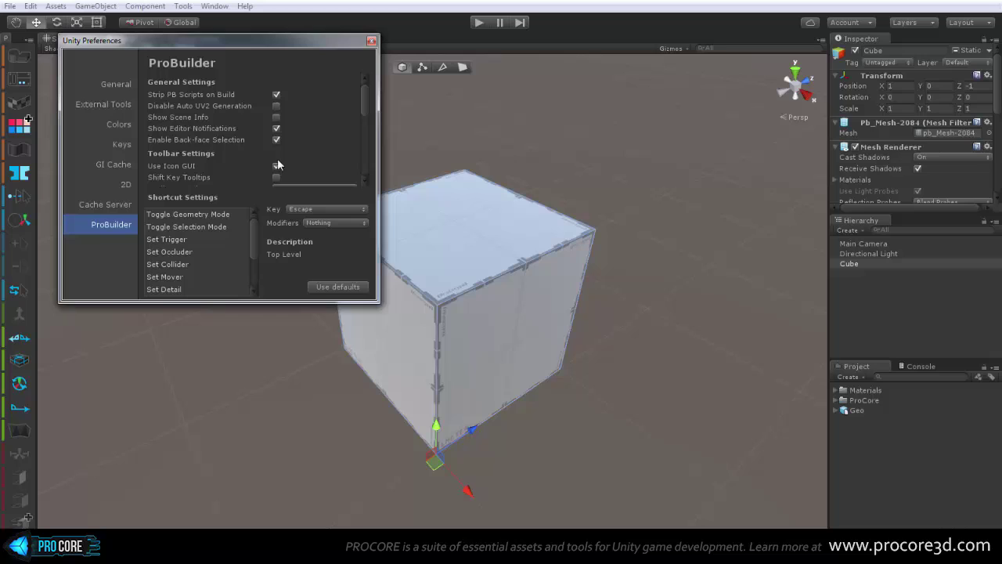
scroll(226, 149, "down", 2)
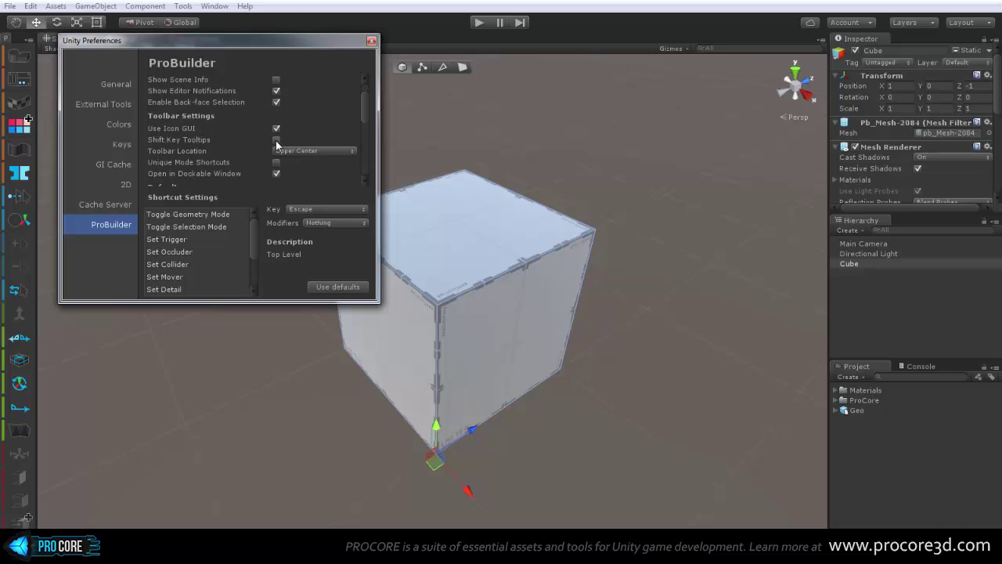
left_click(372, 40)
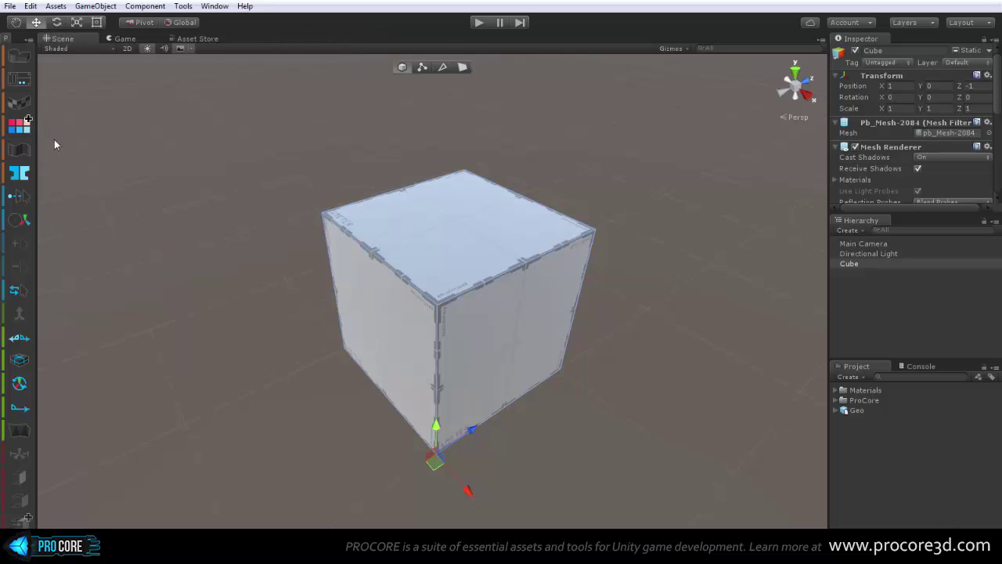
Step: Open the Vertex Color Editor options, move and shorten the options window to view it, and close it
left_click(21, 339)
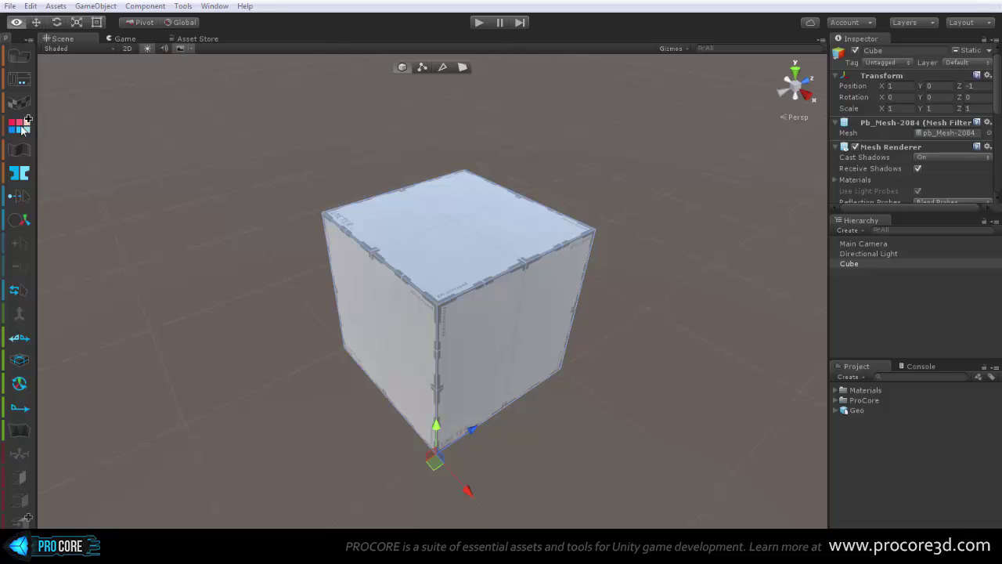
left_click(20, 127)
left_click_drag(145, 1, 200, 78)
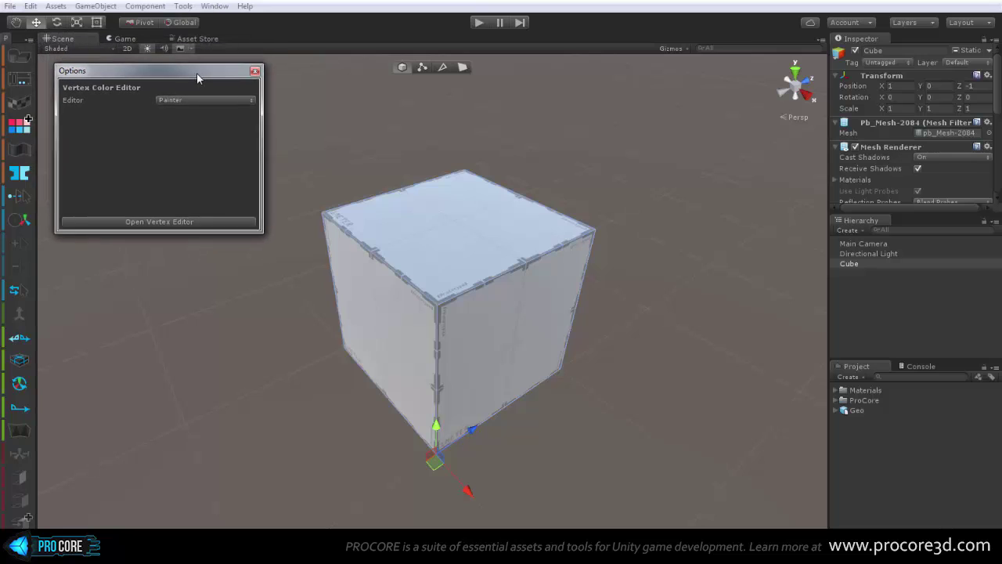
left_click_drag(197, 237, 209, 149)
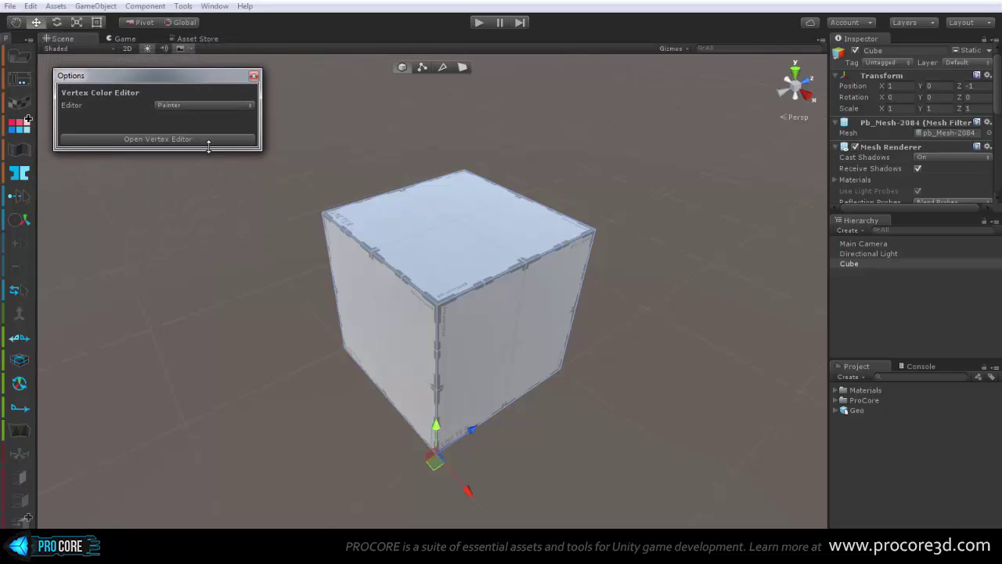
left_click(253, 76)
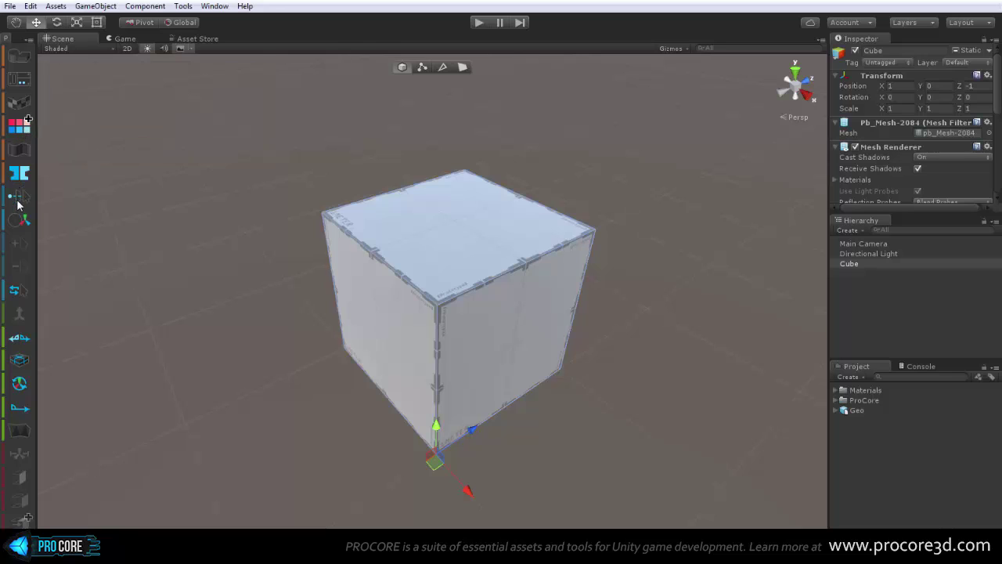
Step: Select the cube's top face in face mode, view the full Extrude Settings in an enlarged options window, and close it
left_click(462, 66)
left_click(445, 210)
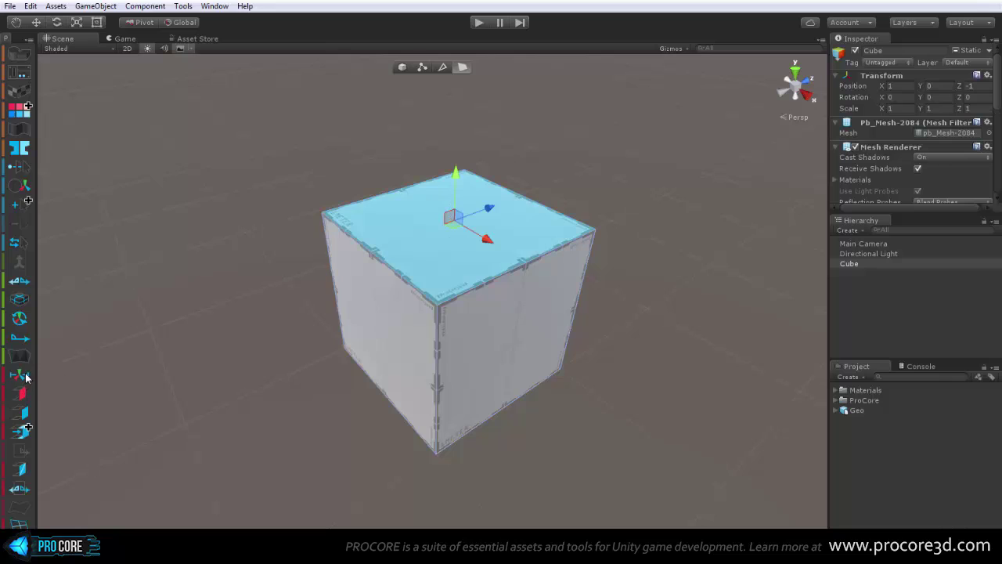
left_click(28, 430, "alt")
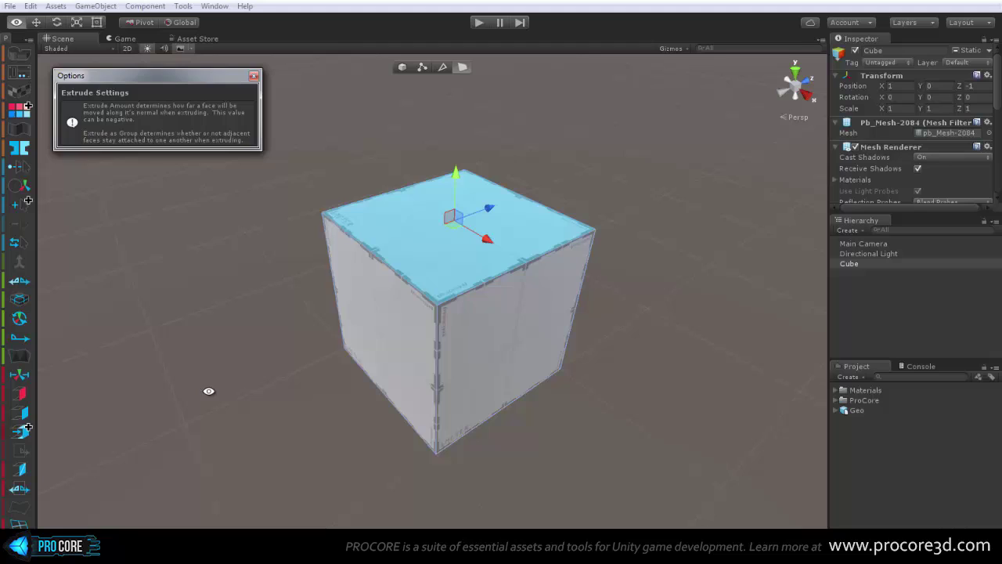
left_click_drag(235, 150, 232, 227)
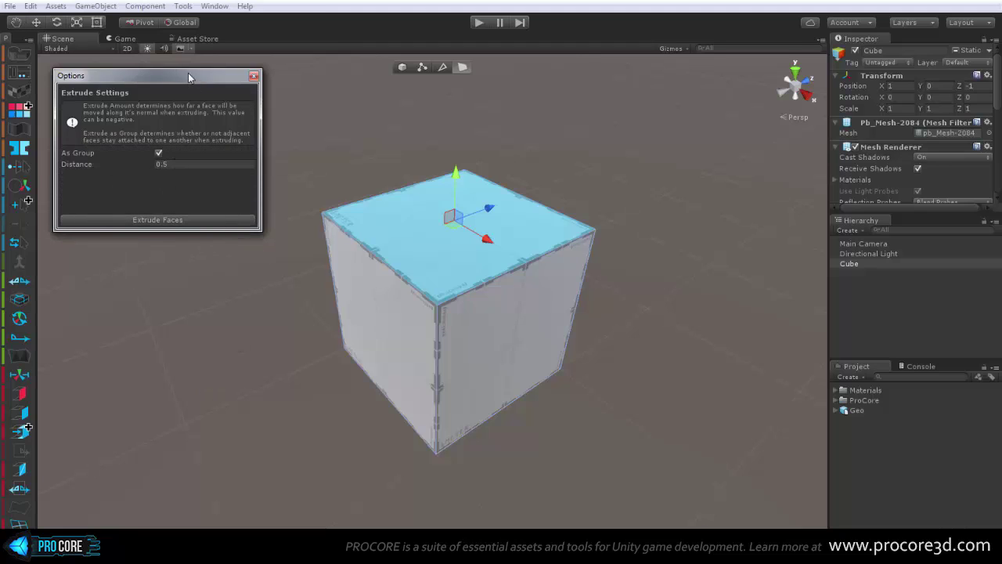
left_click_drag(190, 78, 196, 137)
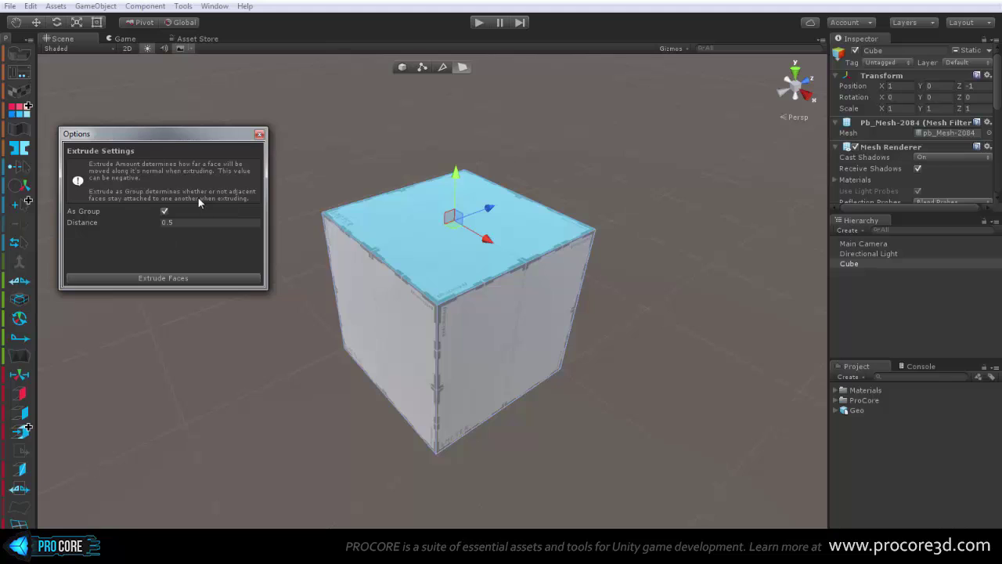
left_click(259, 136)
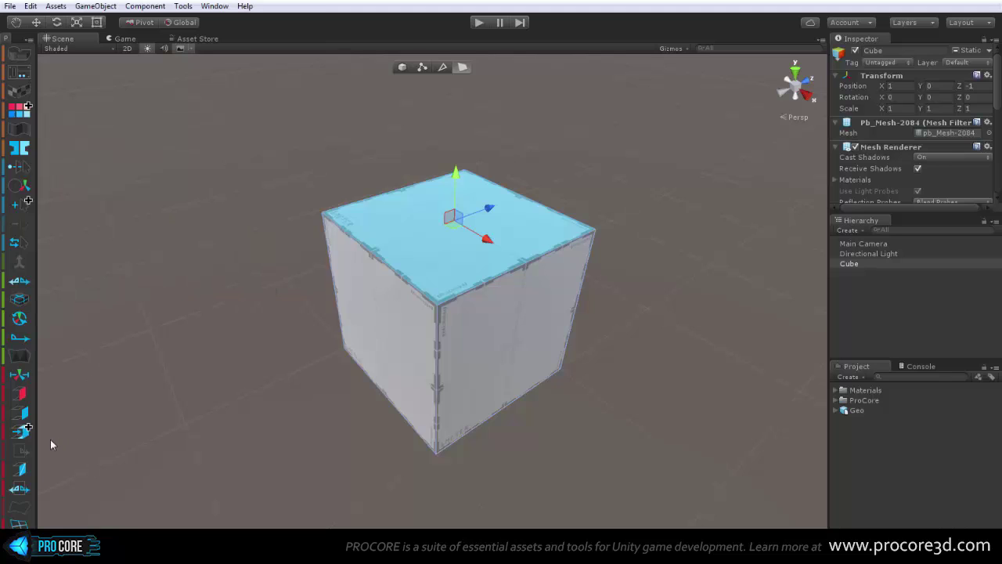
Step: Extrude the cube's top face with the 0.5 distance setting, and undo back to object mode
left_click(25, 431)
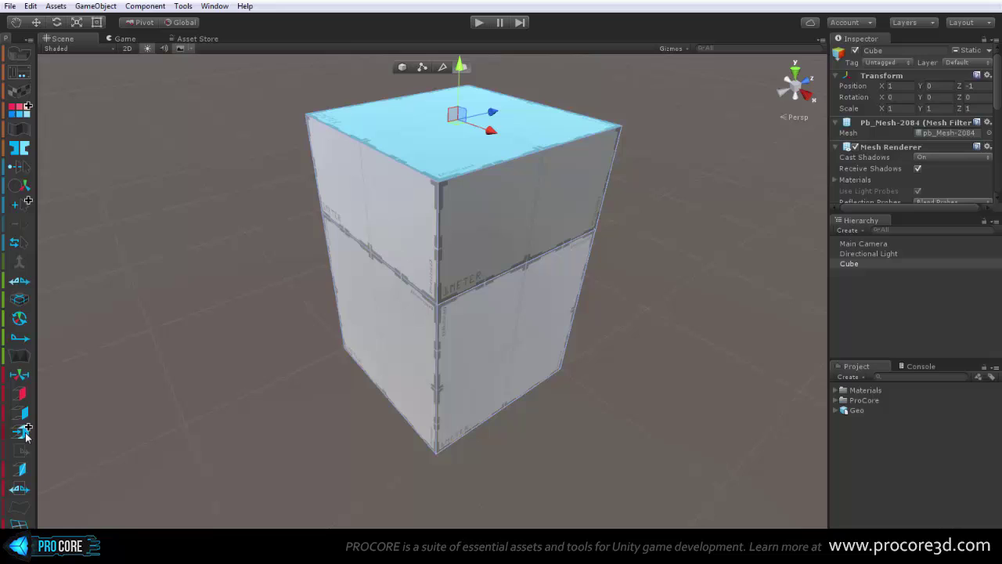
key("ctrl+z")
key("ctrl+z")
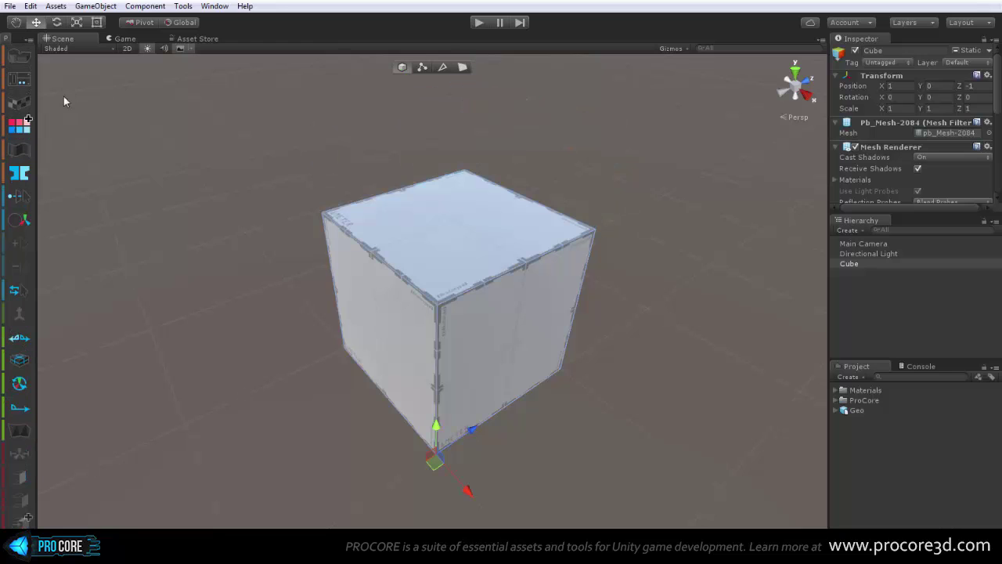
Step: Switch the docked ProBuilder toolbar to text mode and widen it enough to show the full action names
right_click(24, 94)
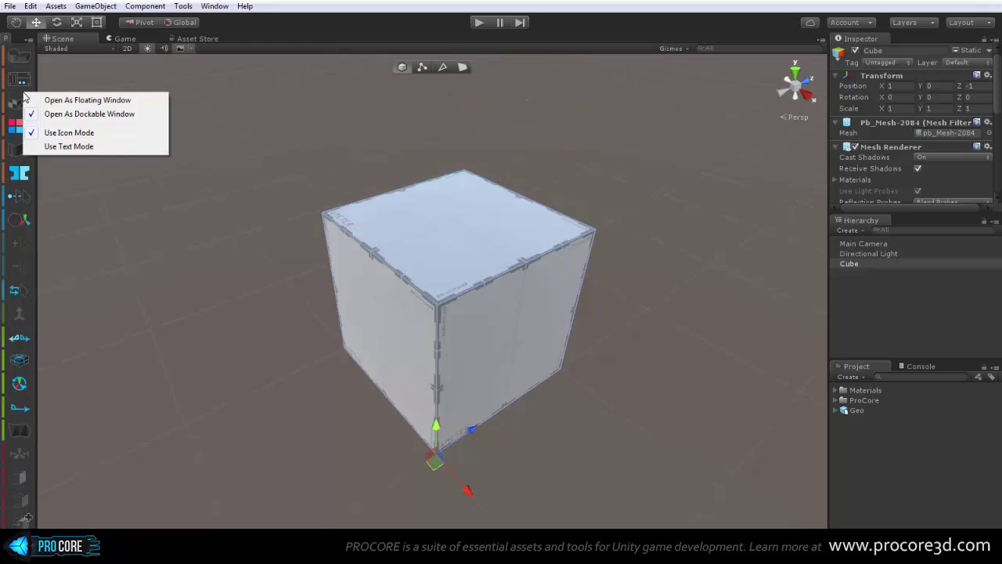
left_click(68, 146)
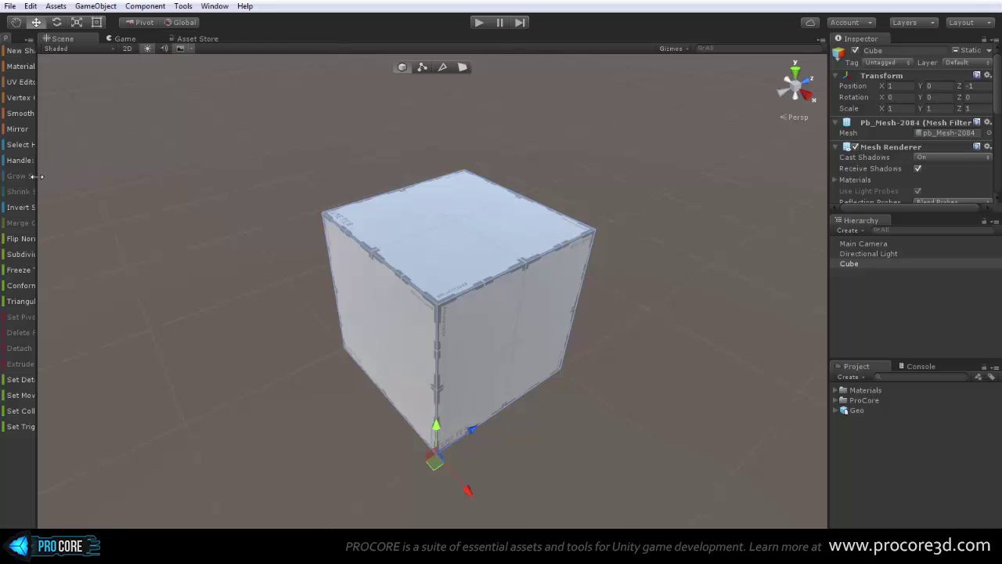
left_click_drag(37, 177, 110, 178)
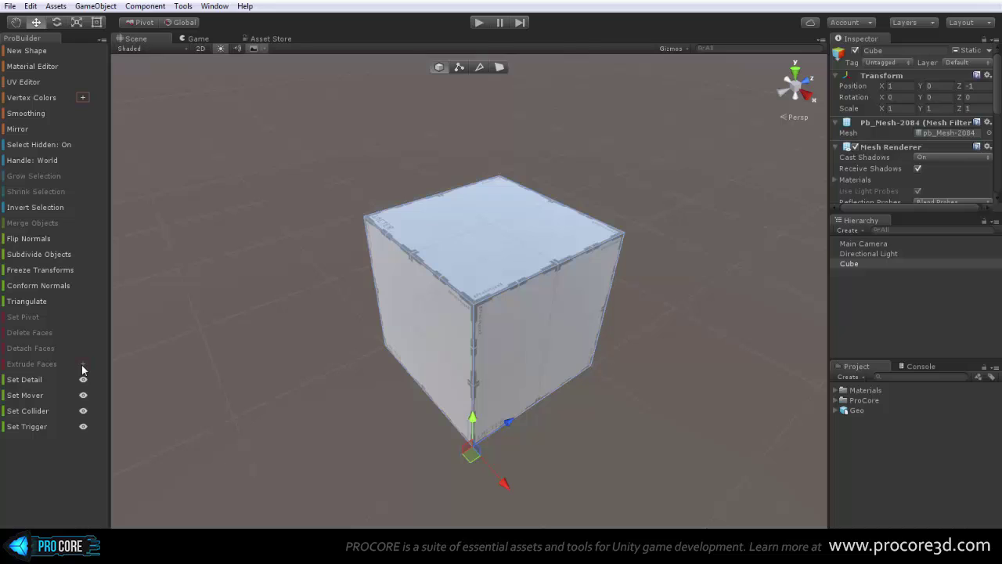
Step: Select the cube's top face, view the Extrude Faces options from the text toolbar, close them, and return to object mode
left_click(501, 66)
left_click(474, 248)
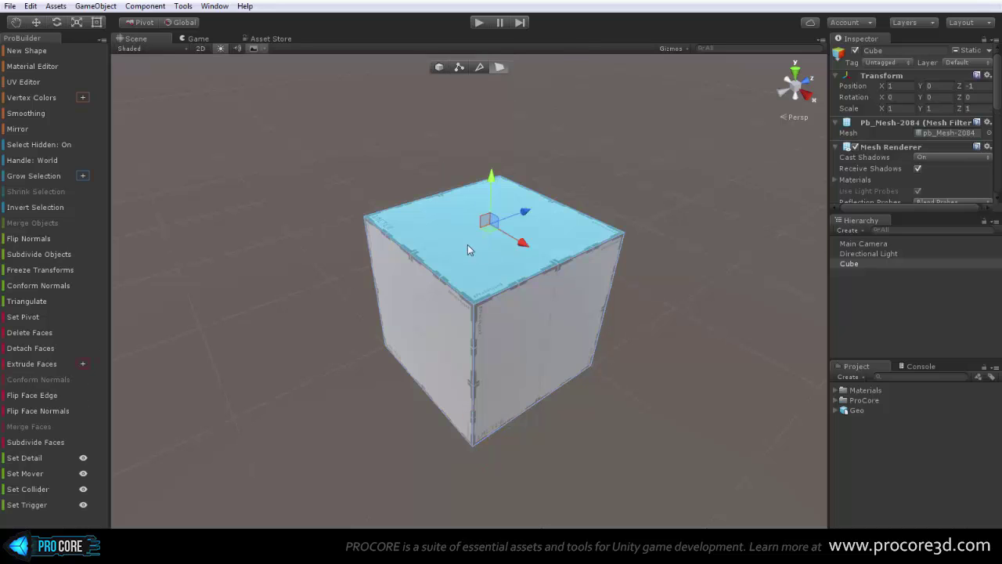
left_click(84, 364)
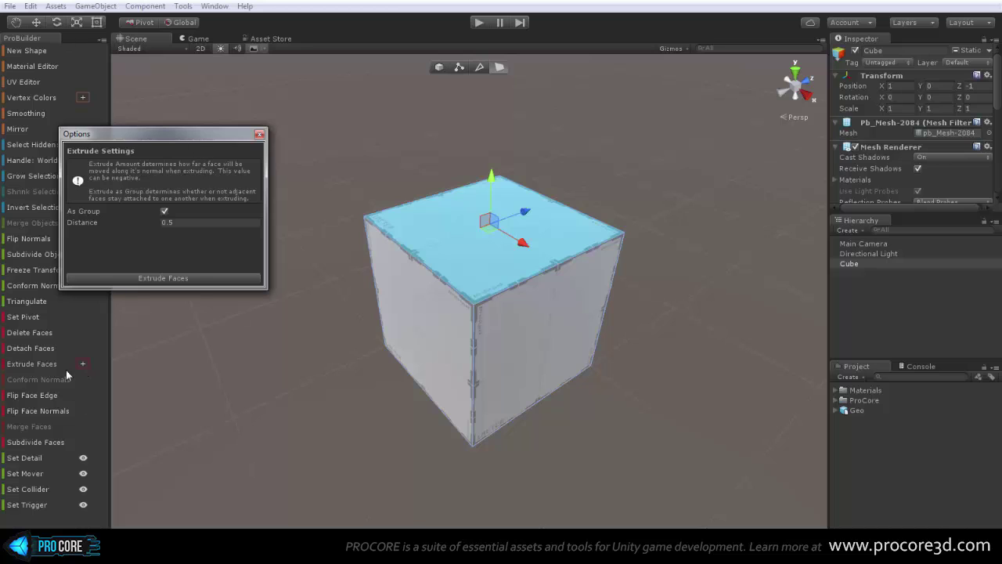
left_click(259, 136)
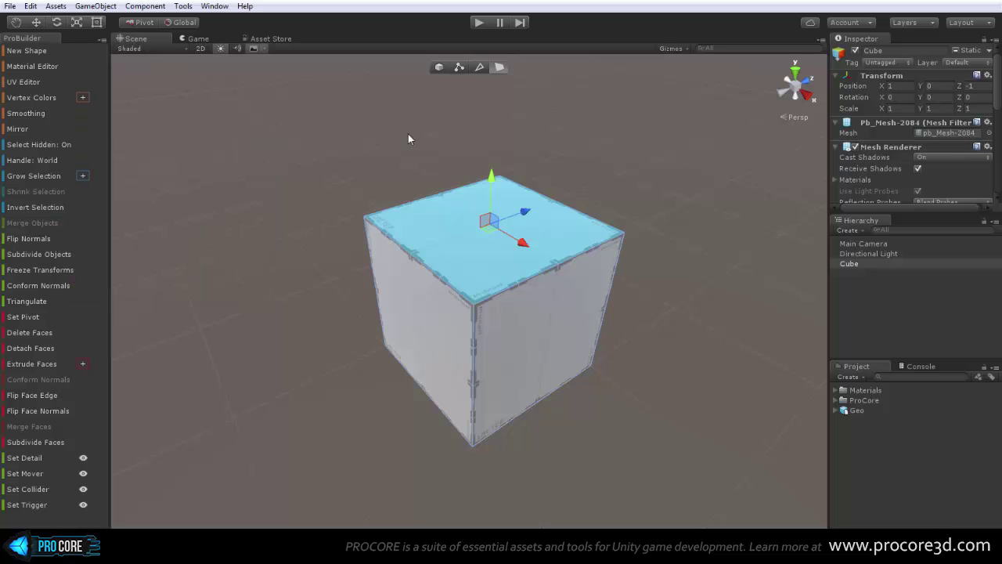
left_click(439, 67)
Step: Switch the ProBuilder toolbar back to icon mode and narrow it to a single icon column
right_click(104, 240)
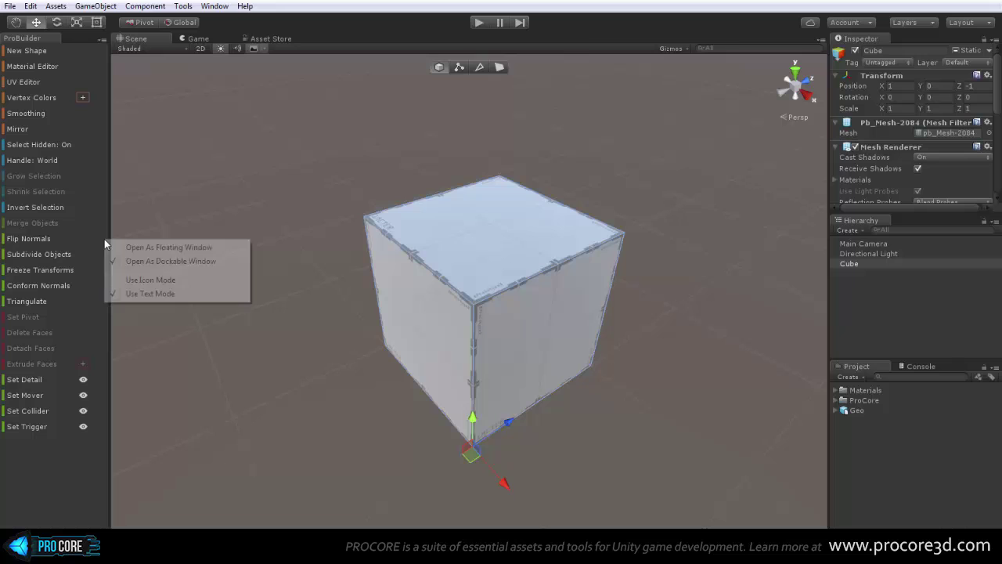
left_click(150, 279)
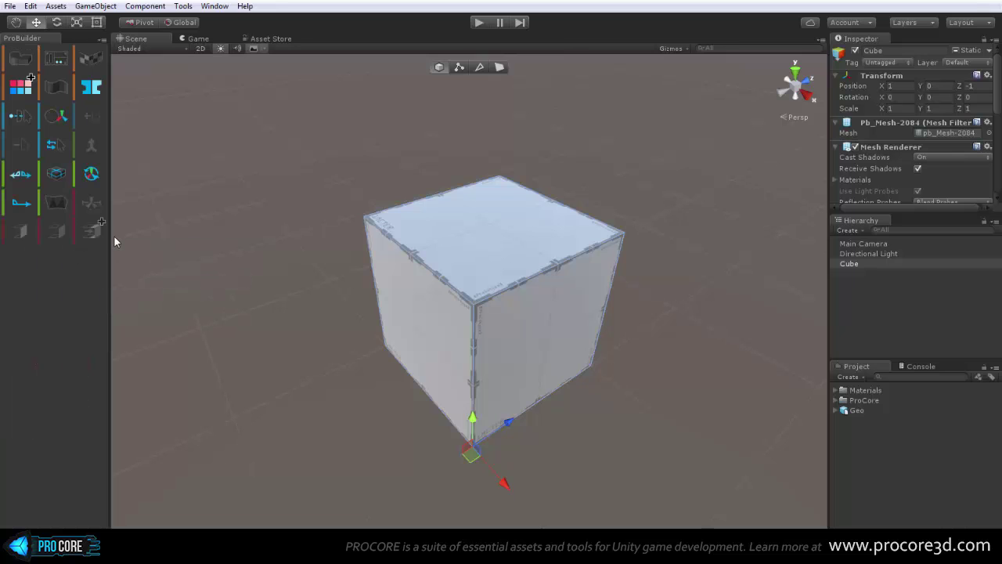
left_click_drag(110, 237, 2, 266)
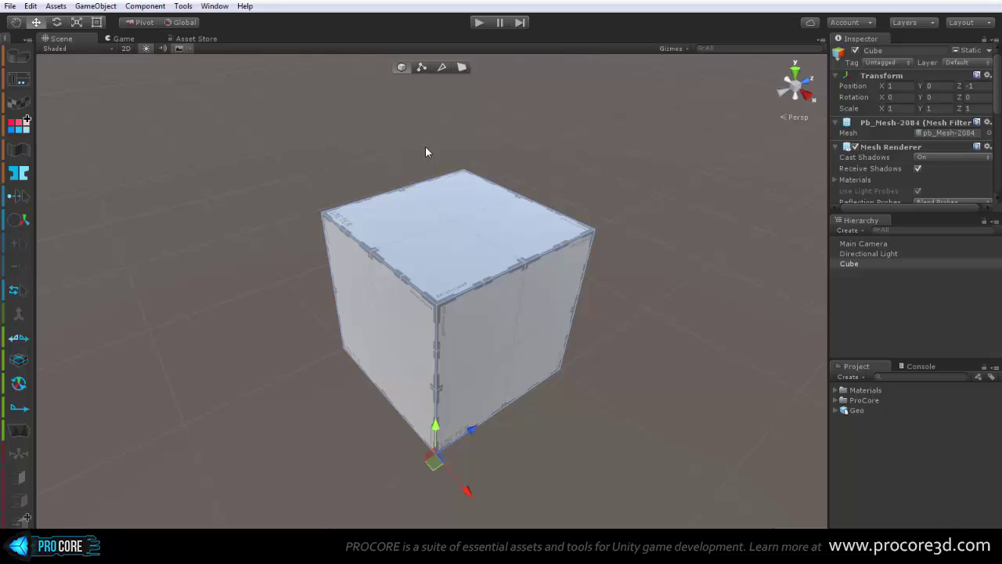
Step: Select the corner vertices of the cube's left side and top face in vertex mode, and its back-left top edge in edge mode
left_click(425, 67)
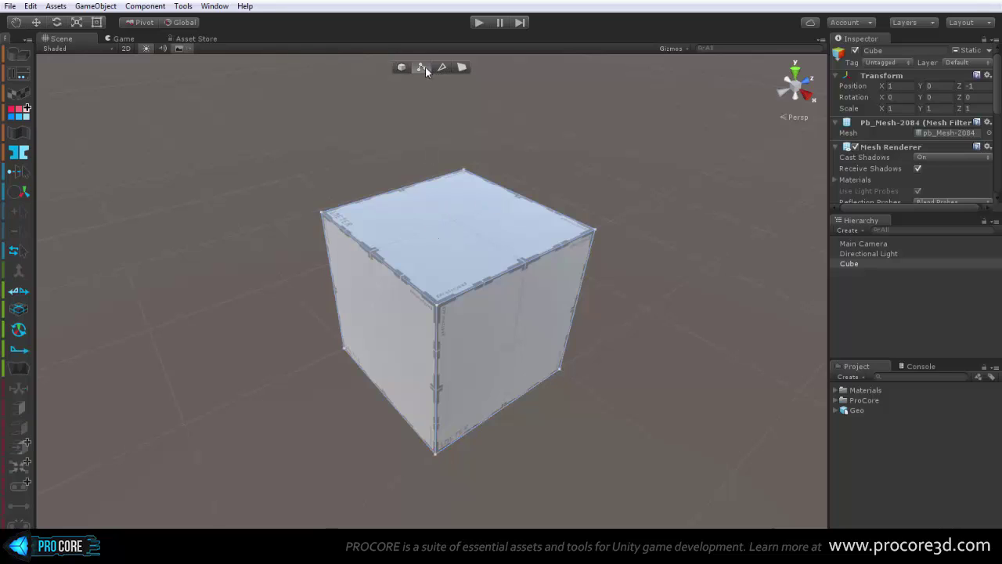
left_click(362, 268)
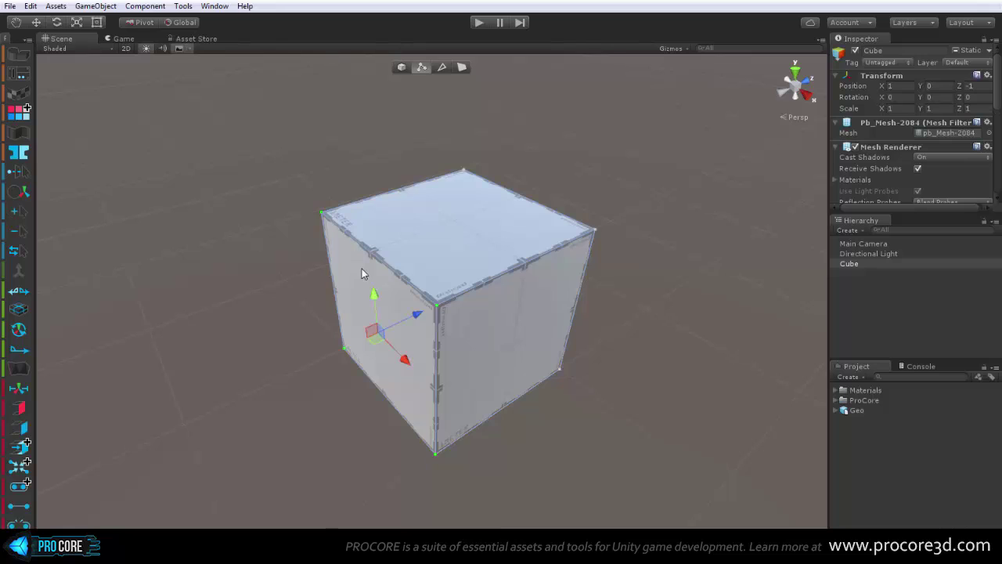
left_click(475, 241)
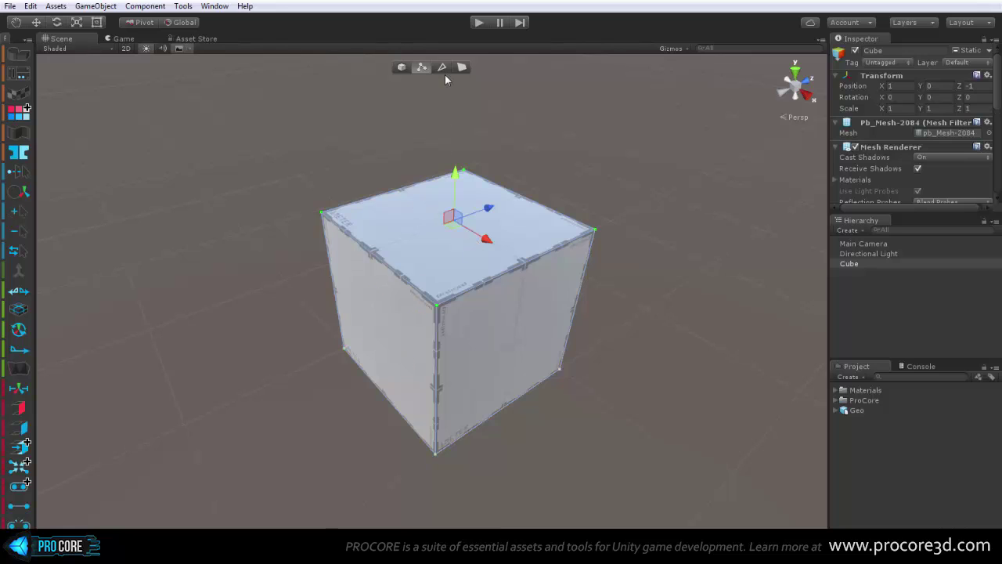
left_click(441, 68)
left_click(356, 205)
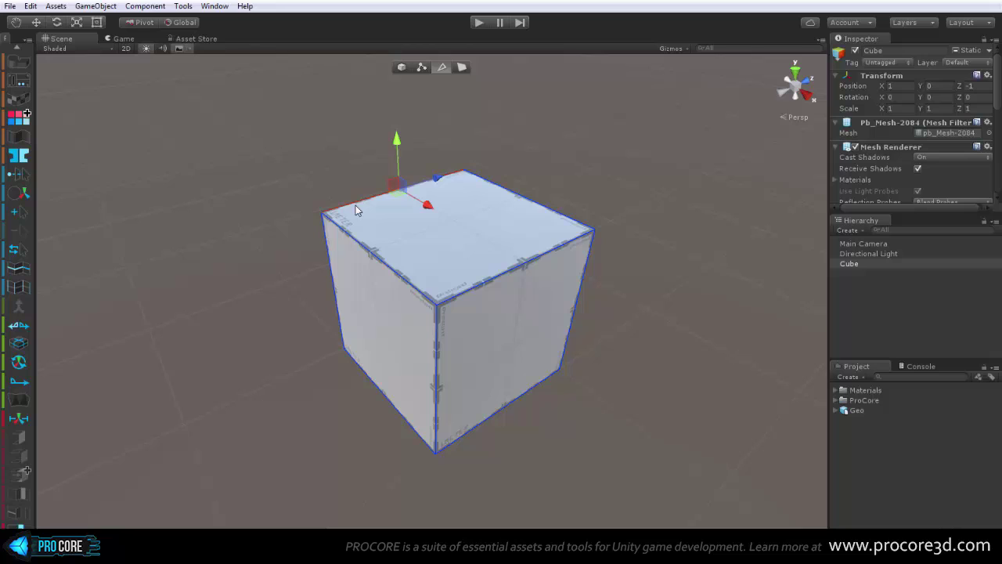
Step: Switch to face mode and select the cube's top, left and right faces one at a time, ending on the left face
left_click(461, 68)
left_click(403, 224)
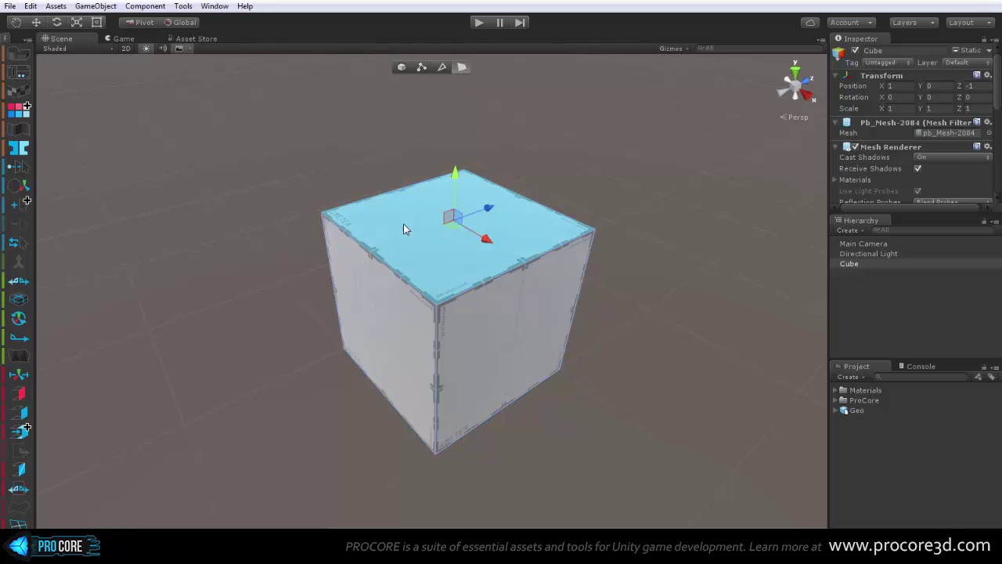
left_click(373, 308)
left_click(498, 322)
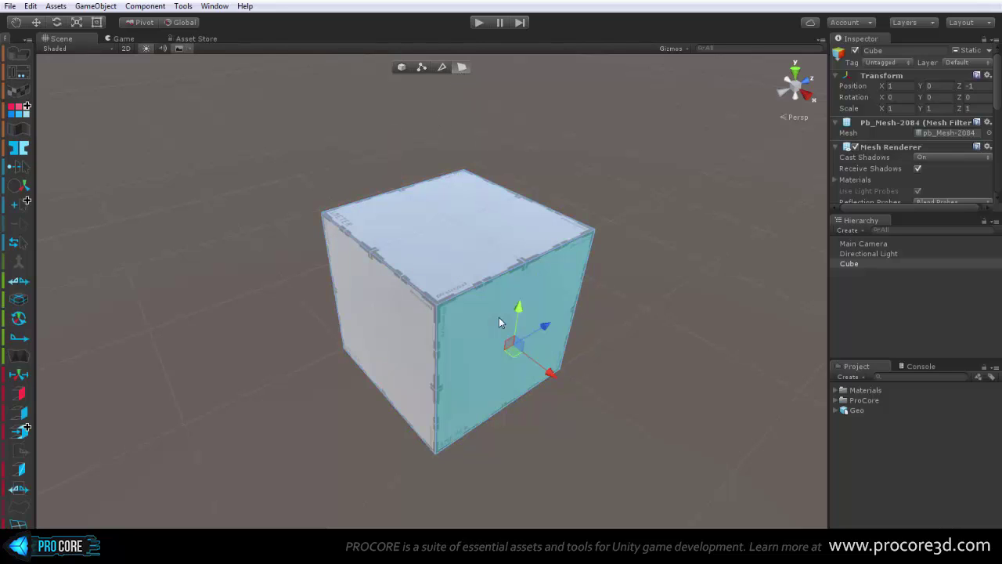
left_click(460, 257)
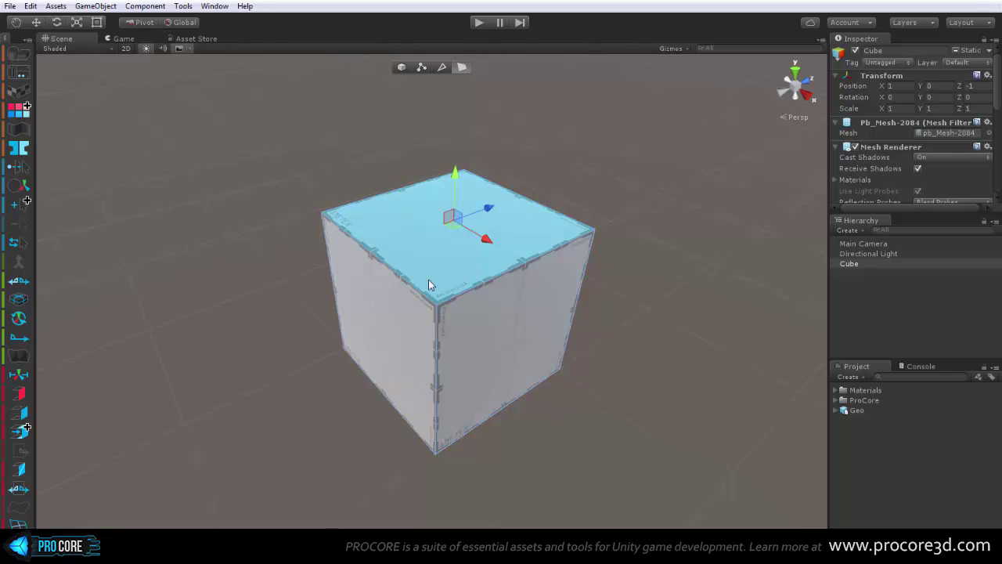
left_click(397, 309)
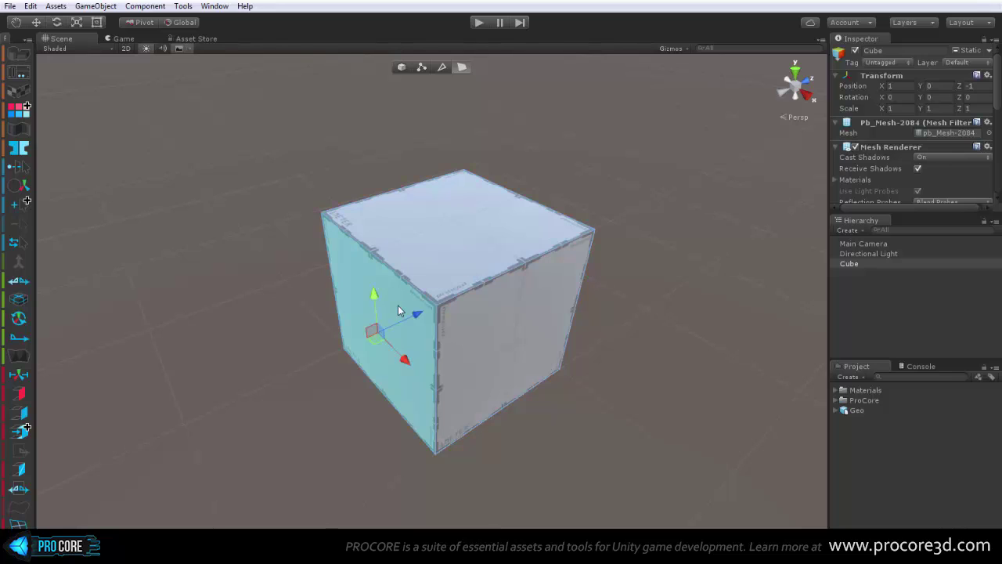
Step: Switch to vertex mode and select single corner vertices of the cube's top, ending on the front one
left_click(422, 67)
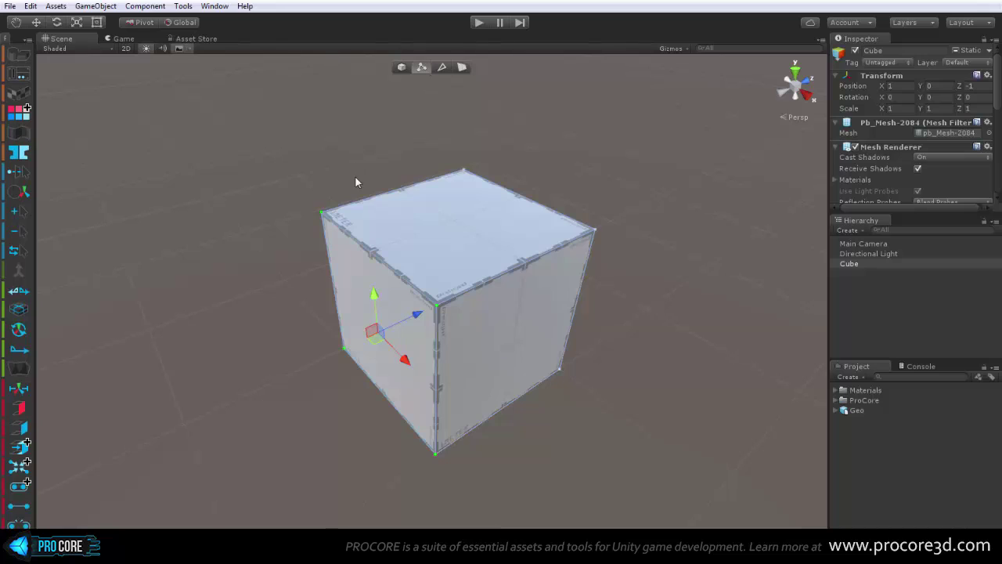
left_click(322, 212)
left_click(434, 305)
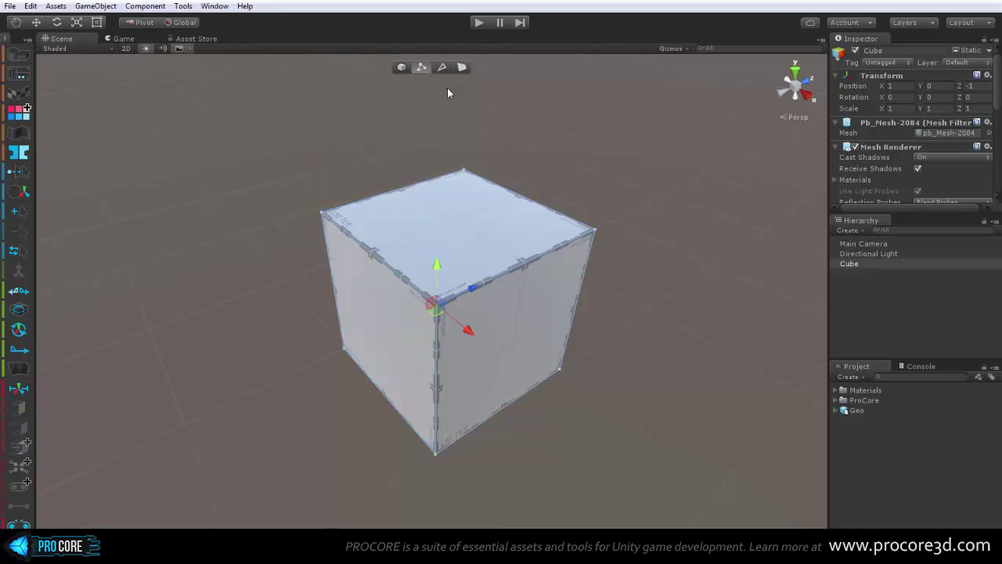
Step: In edge mode, build up a selection of three top-face edges, and box-select the edges around the cube's right and back sides
left_click(441, 67)
left_click(400, 196)
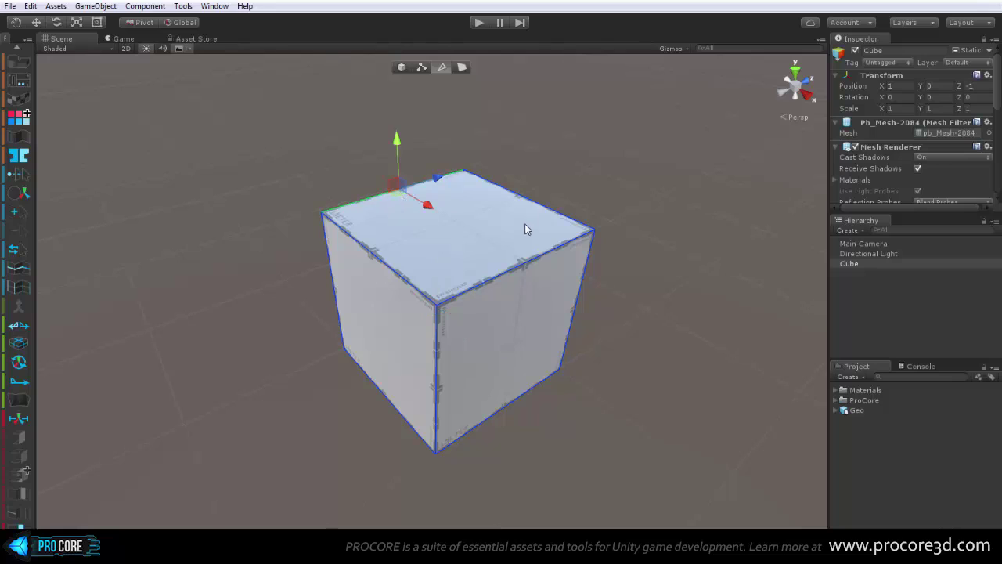
left_click(520, 197, "shift")
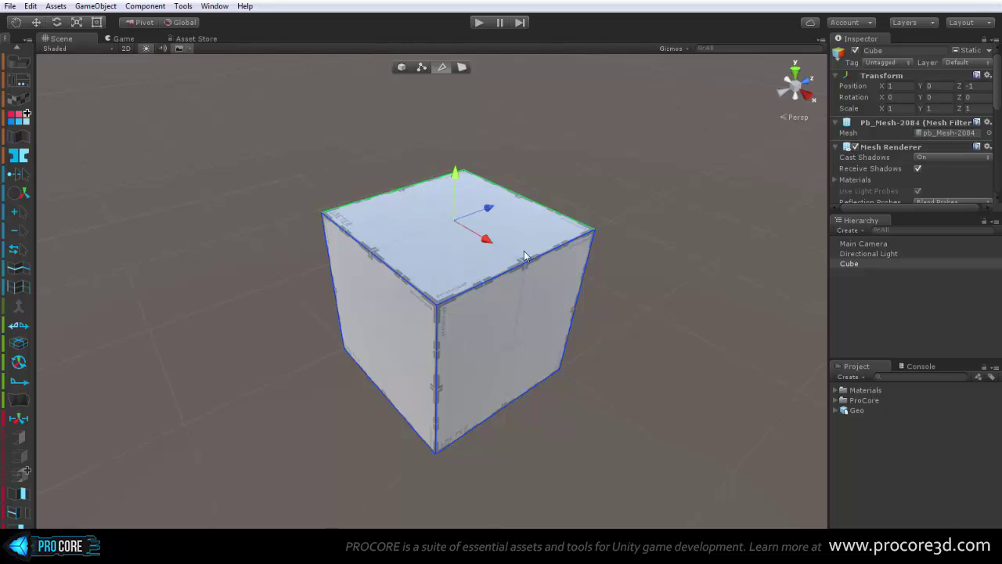
left_click(528, 259, "shift")
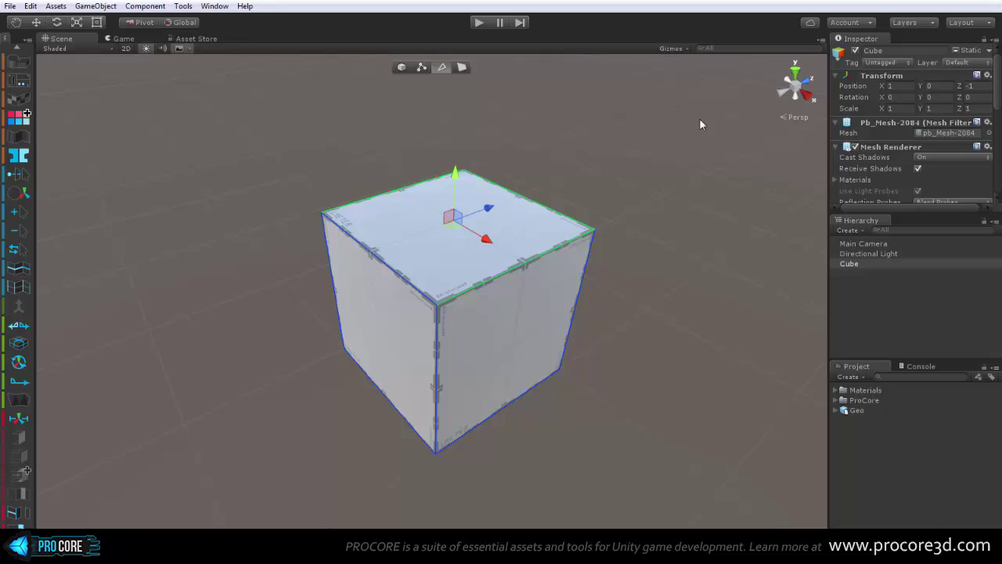
key("alt+r")
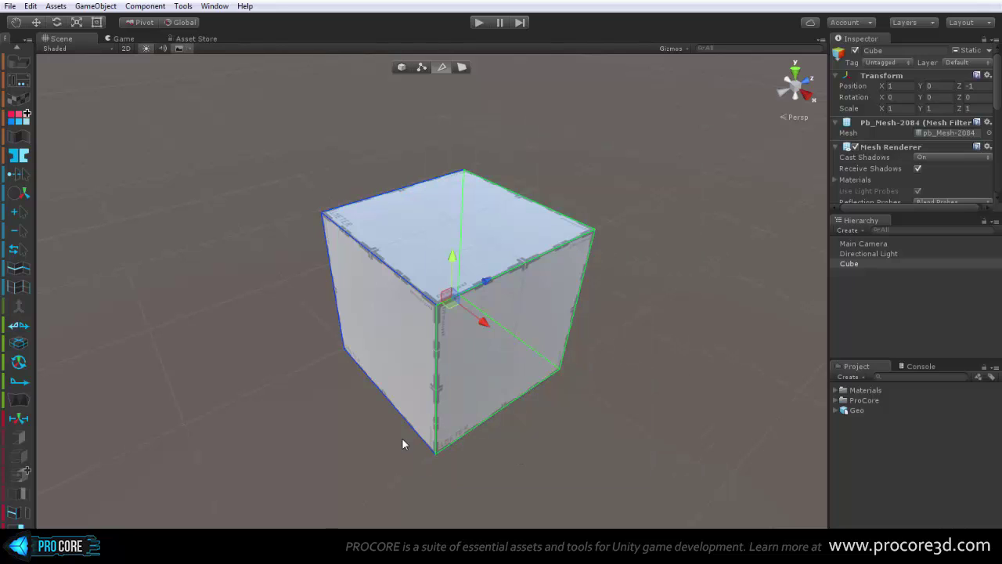
Step: In edge mode, select all edges of the cube's left, top and right faces by picking each face, ending on the left one
left_click(423, 69)
left_click(442, 68)
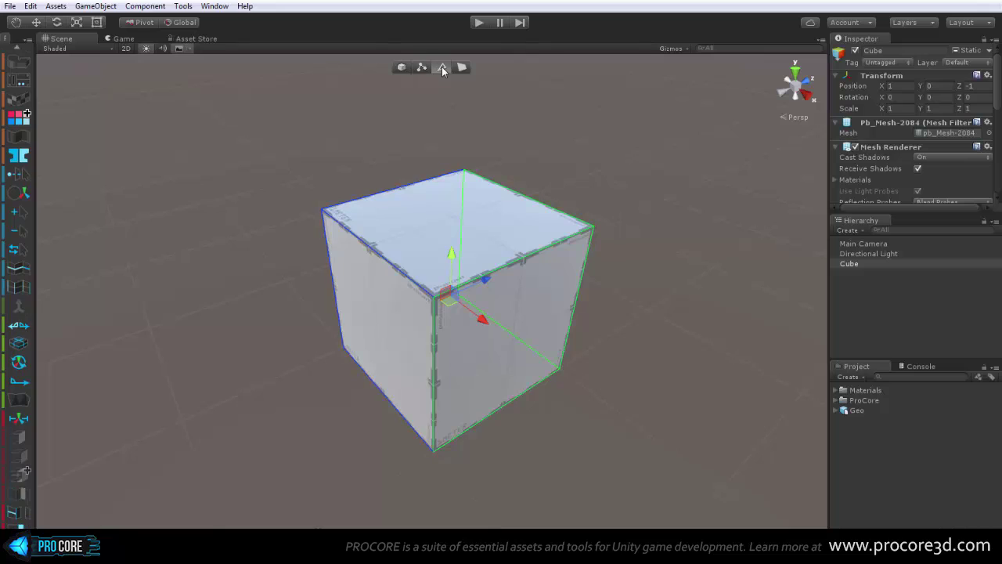
left_click(389, 321)
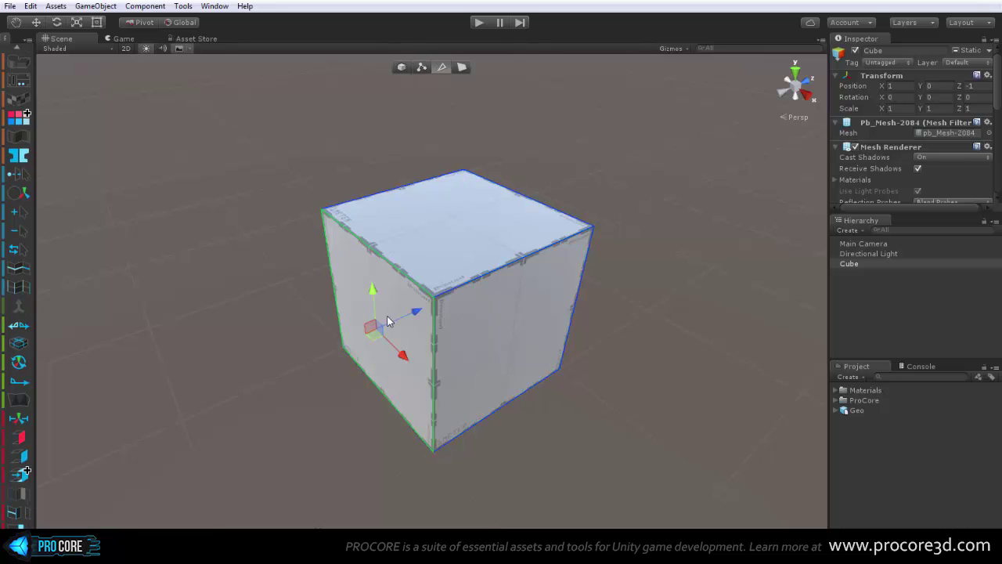
left_click(461, 212)
left_click(494, 327)
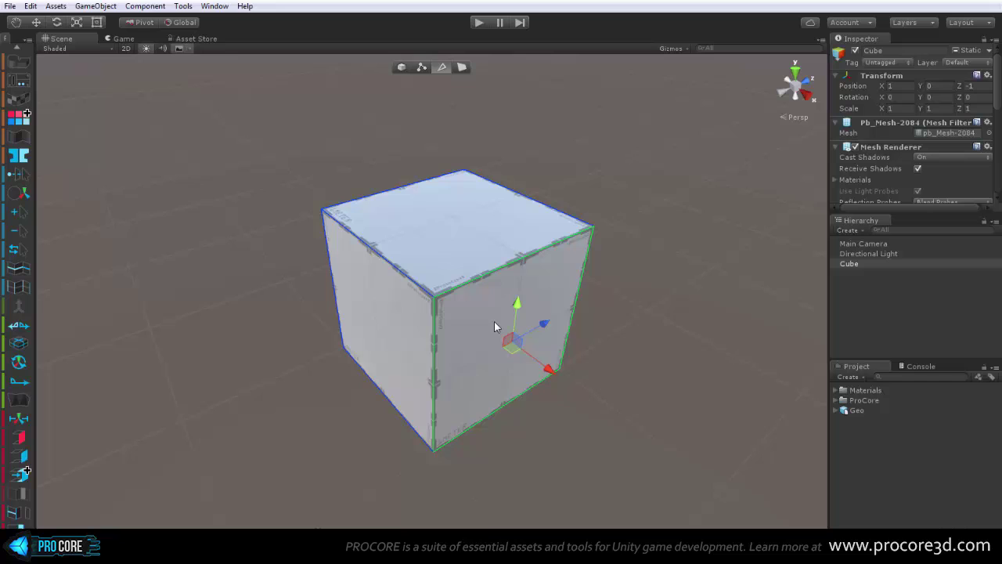
left_click(400, 306)
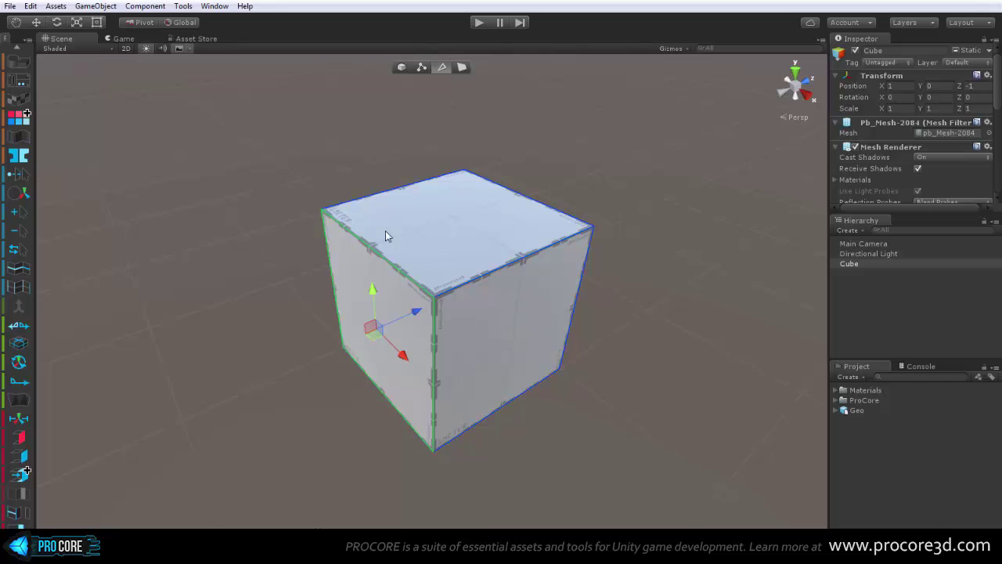
Step: In vertex mode, select the corners of individual cube faces by picking each face, and extend the selection to all vertices
left_click(423, 69)
left_click(447, 230)
left_click(505, 336)
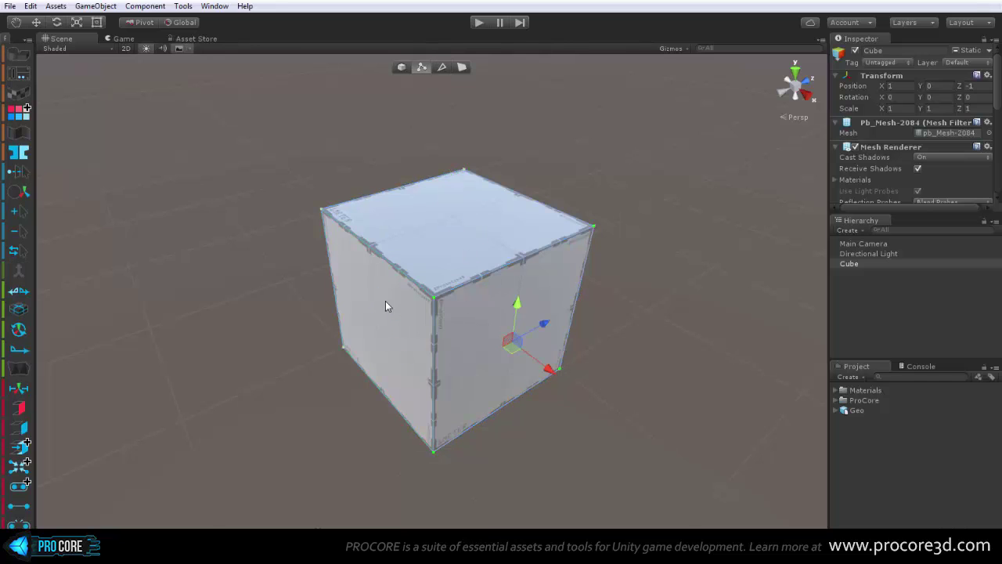
left_click(384, 306)
left_click(425, 230)
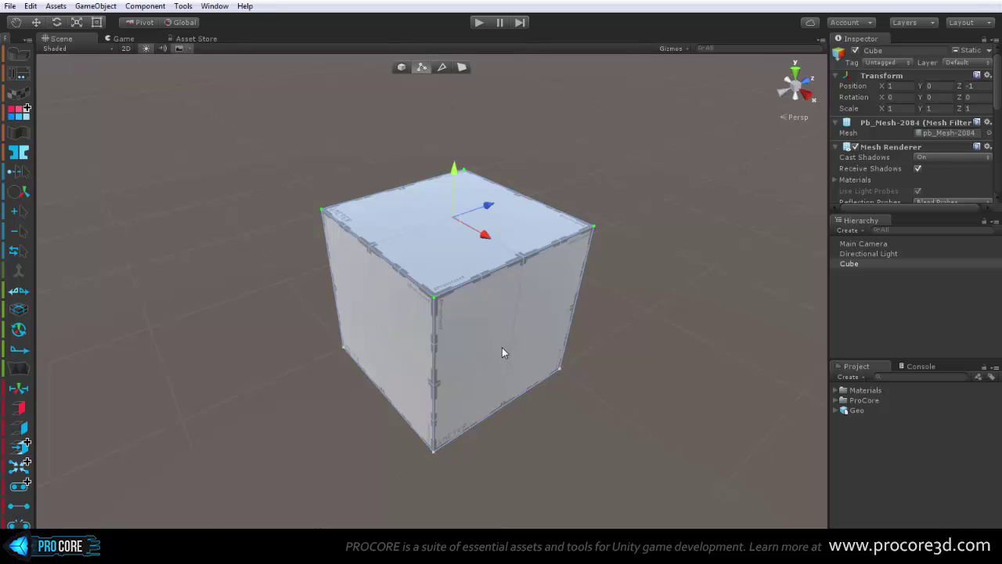
key("ctrl+a")
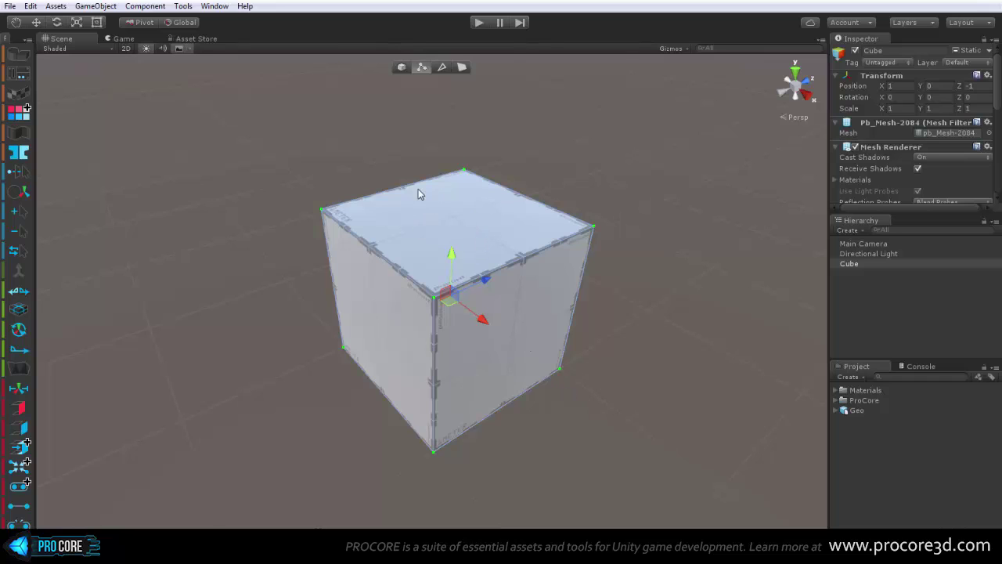
Step: In edge mode, select the top face's edges, and replace them with the front vertical edge plus its two adjoining top edges
left_click(443, 67)
left_click(417, 223)
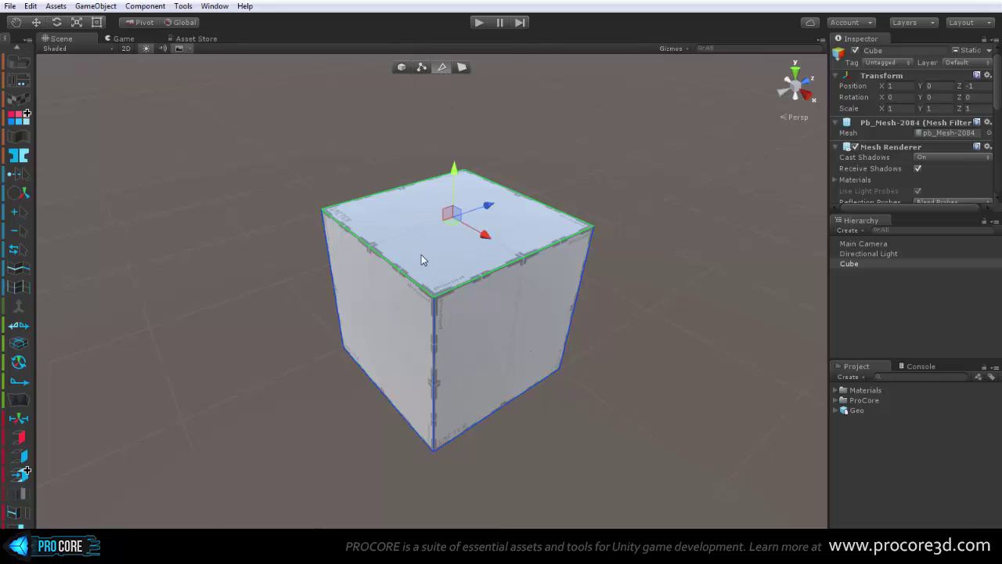
left_click(436, 343)
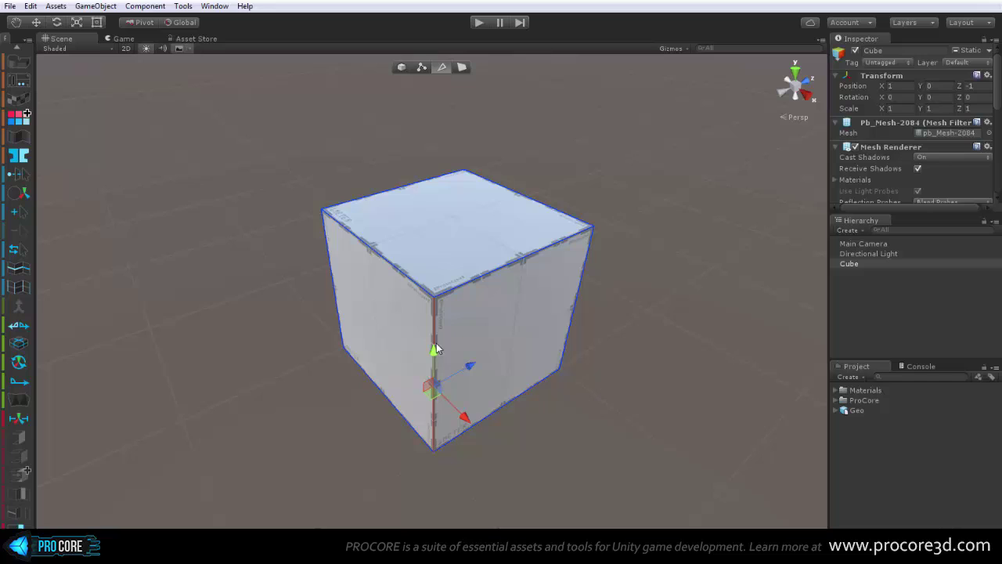
left_click(466, 283, "shift")
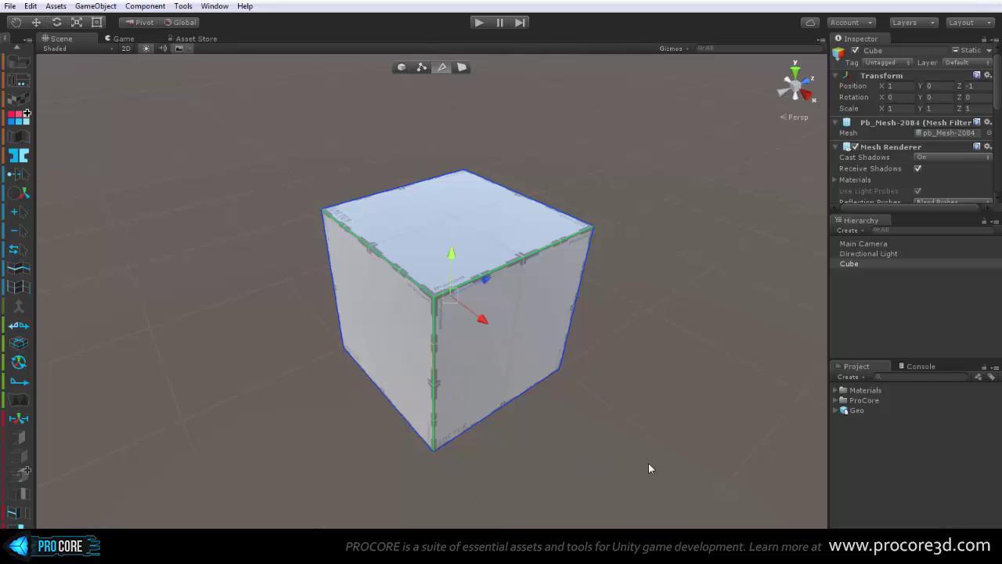
Step: Remove the front vertical edge and the front-right top edge from the current edge selection
left_click(437, 353, "shift")
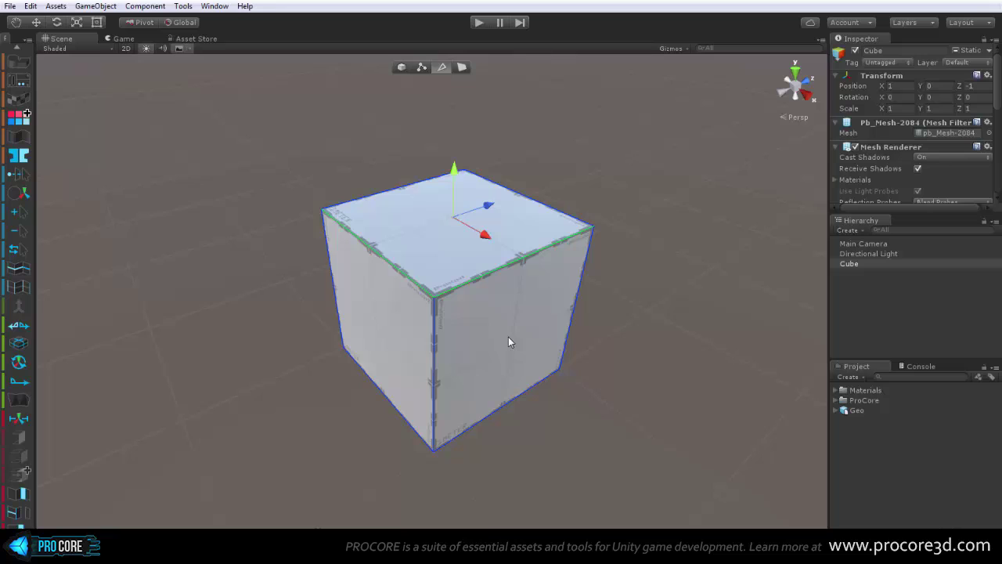
left_click(472, 279, "shift")
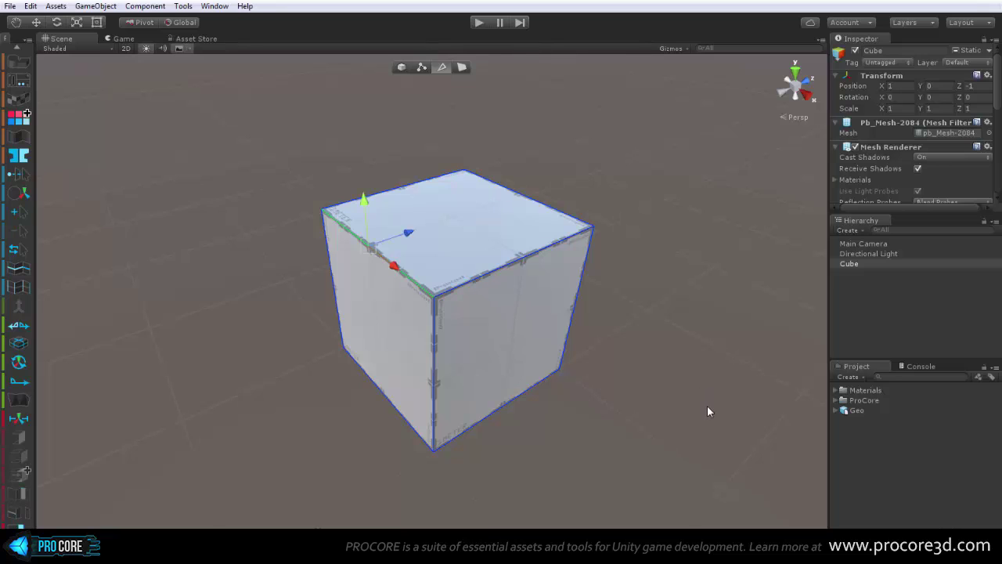
key("shift")
Step: Select the cube's four top edges, lower them, and rotate them slightly so the top is tilted
left_click(469, 216)
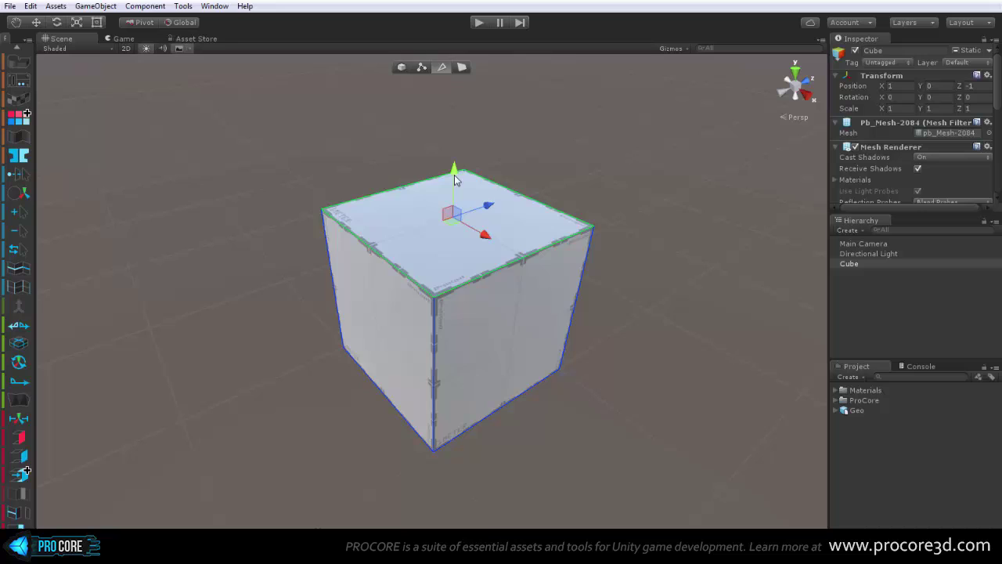
mouse_move(459, 172)
left_mouse_down()
mouse_move(455, 265)
mouse_move(449, 175)
mouse_move(415, 228)
mouse_move(423, 185)
mouse_move(450, 231)
mouse_move(451, 191)
left_mouse_up()
key("e")
Step: Scale the selected top edges uniformly inward to about half size so the cube tapers upward
key("w")
key("r")
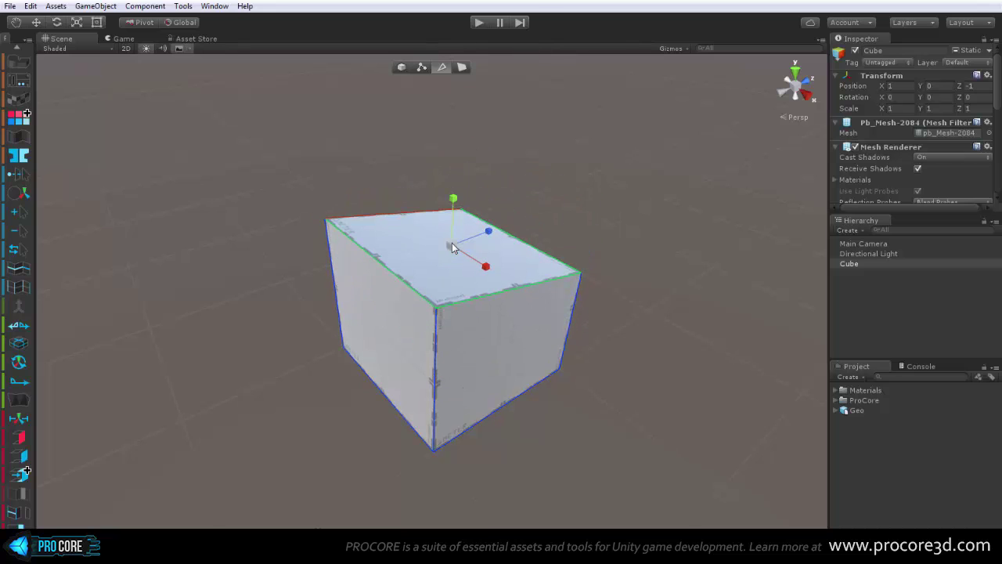
left_click_drag(450, 245, 445, 267)
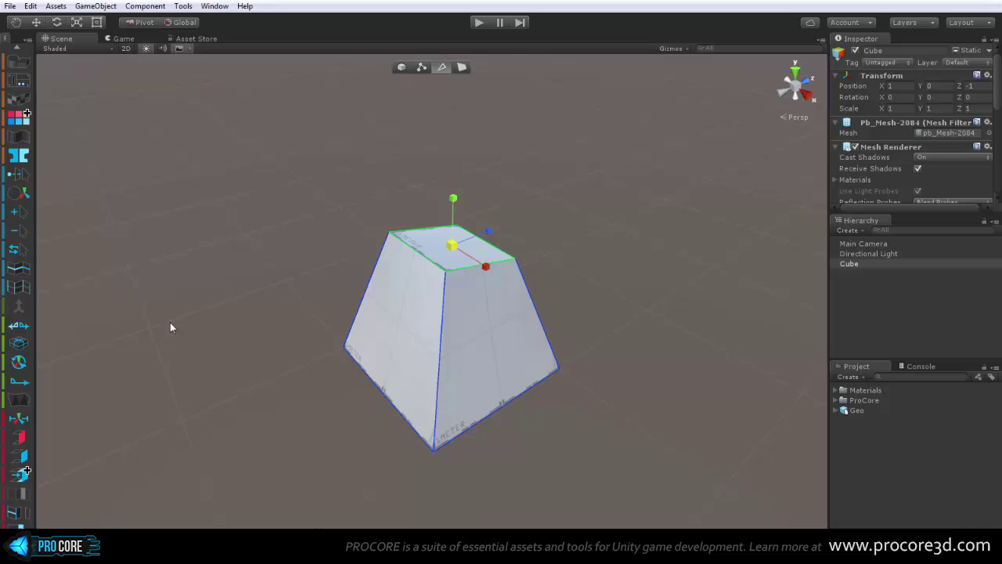
Step: Look through the available ProBuilder windows and commands, including the experimental Boolean (CSG) Tool
left_click(183, 7)
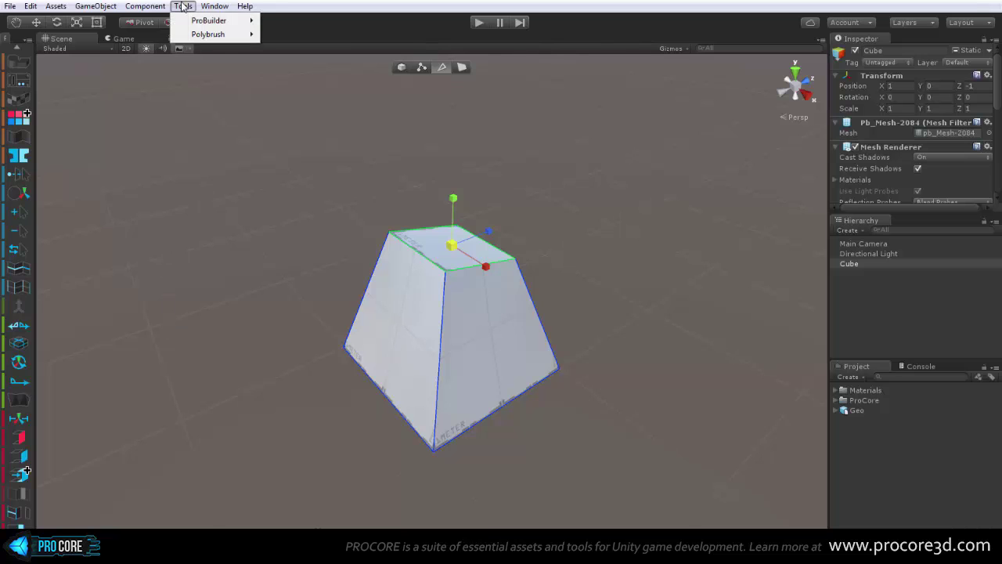
mouse_move(201, 21)
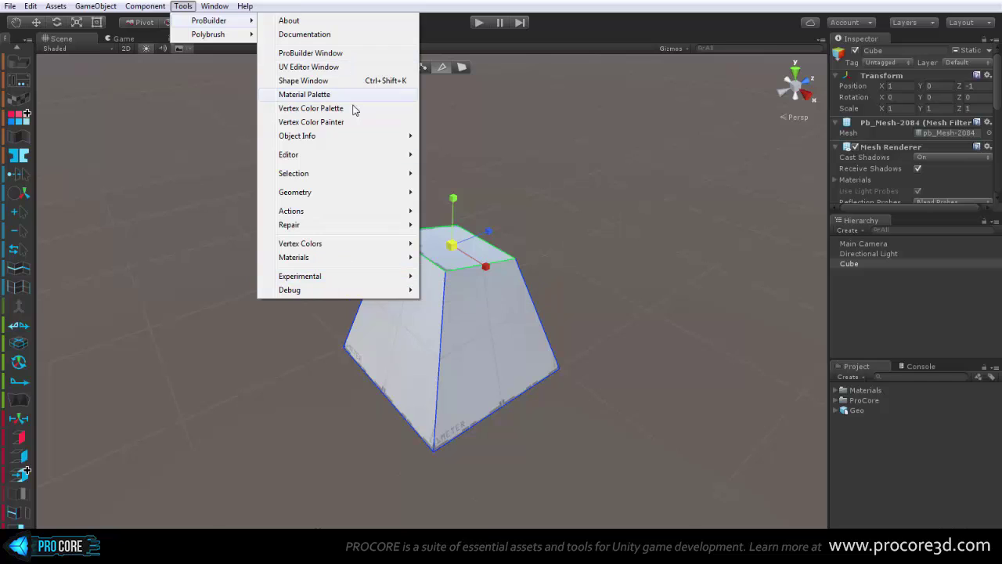
mouse_move(329, 275)
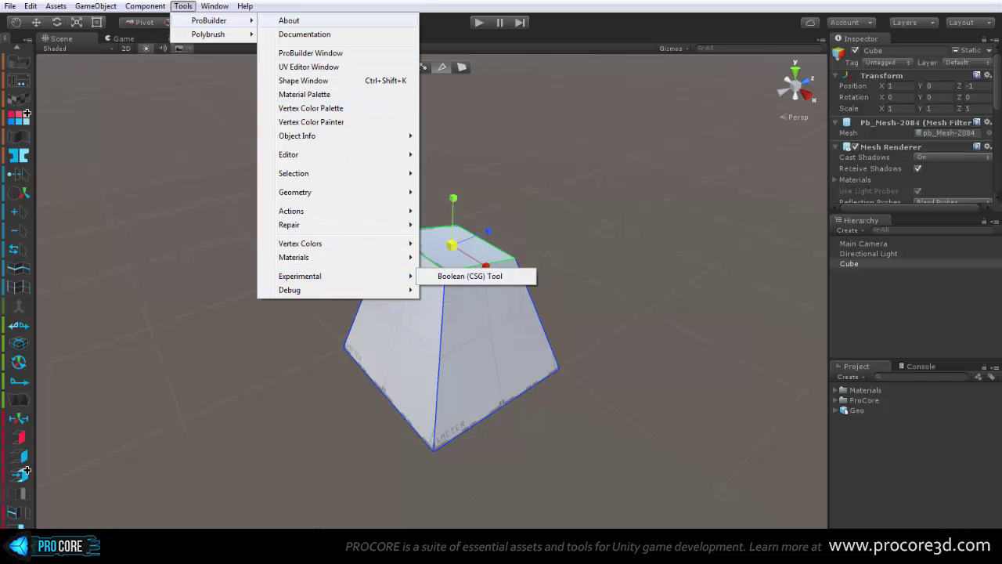
left_click(439, 275)
Step: Open the Unity Preferences at the ProBuilder settings
left_click(30, 6)
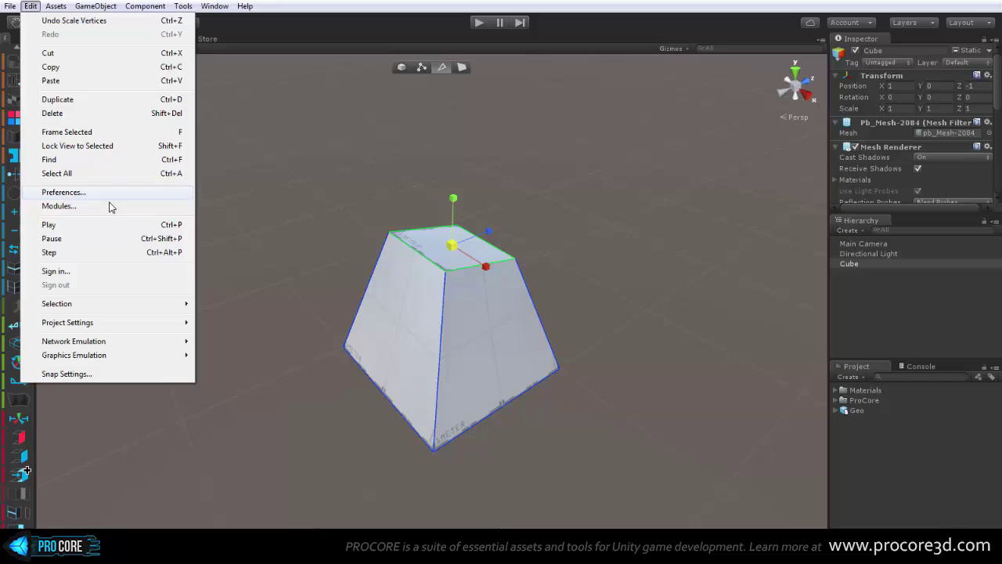
left_click(85, 194)
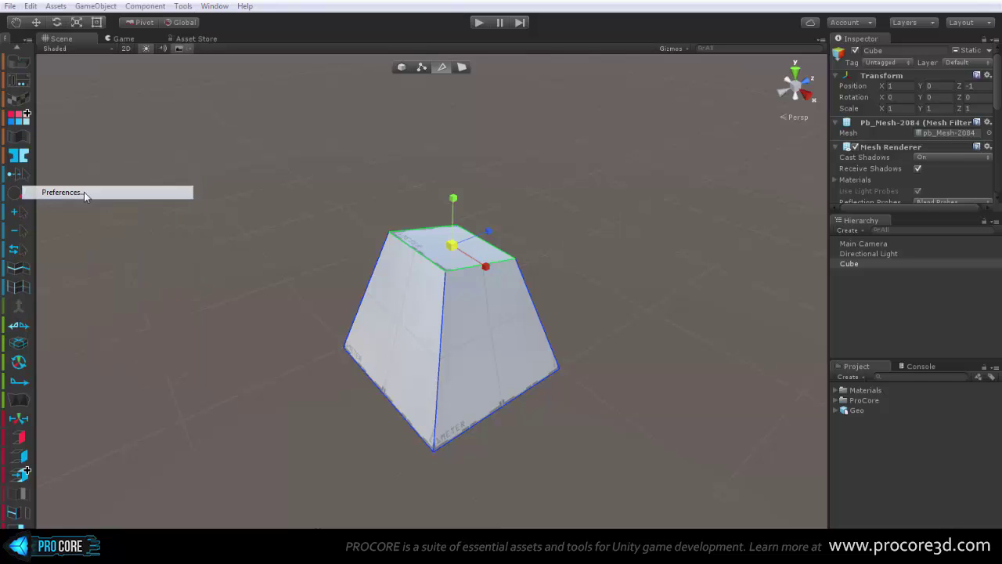
left_click(118, 225)
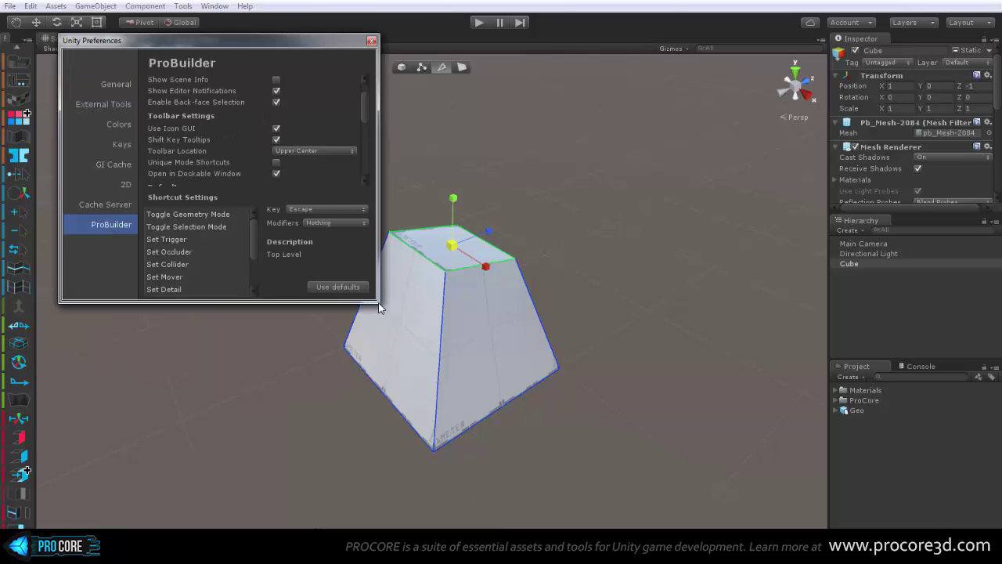
Step: Review ProBuilder's general, toolbar, default, geometry and UV editing preferences and its shortcut list, and close the Preferences window
scroll(227, 125, "down", 6)
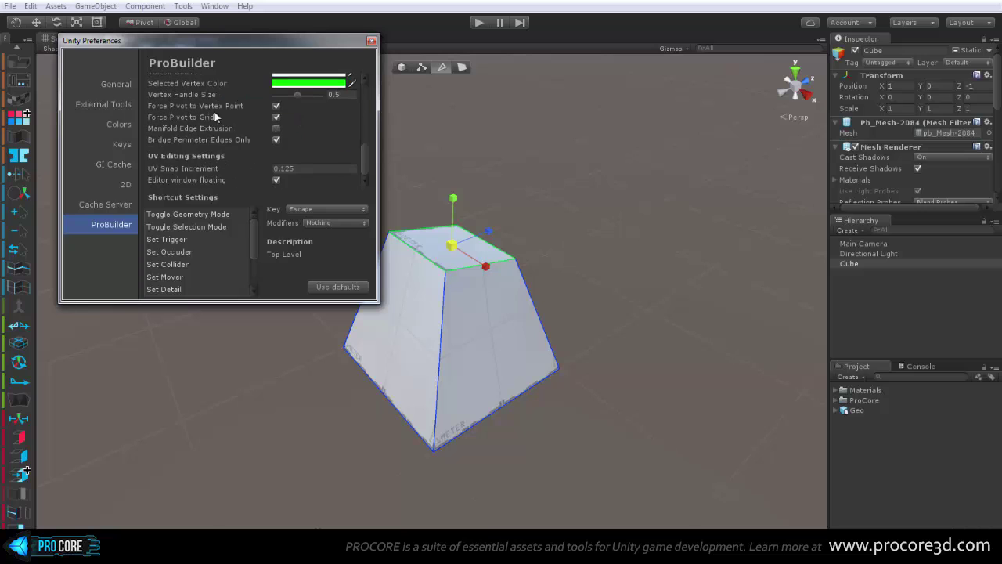
scroll(221, 141, "up", 5)
scroll(220, 140, "down", 3)
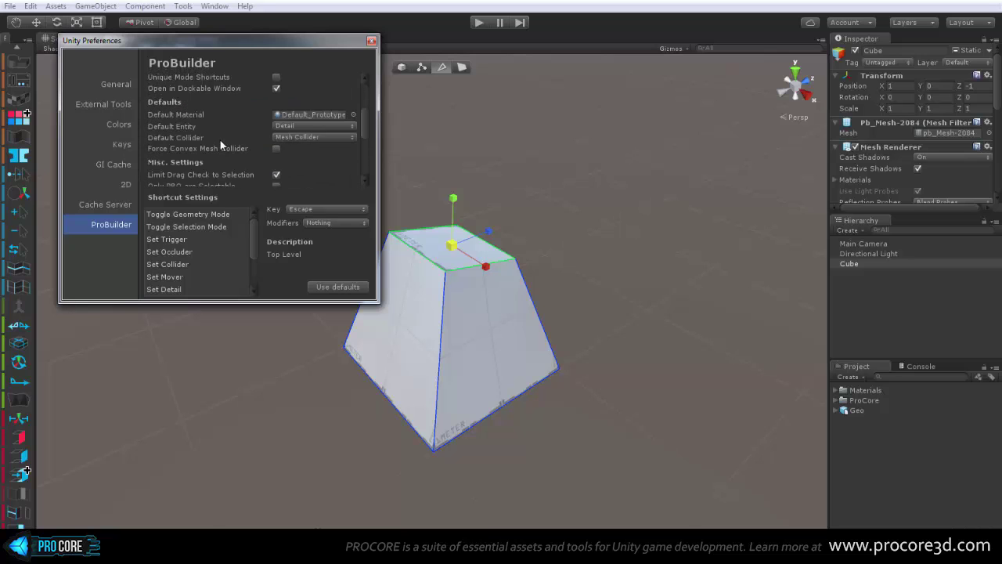
scroll(229, 156, "down", 2)
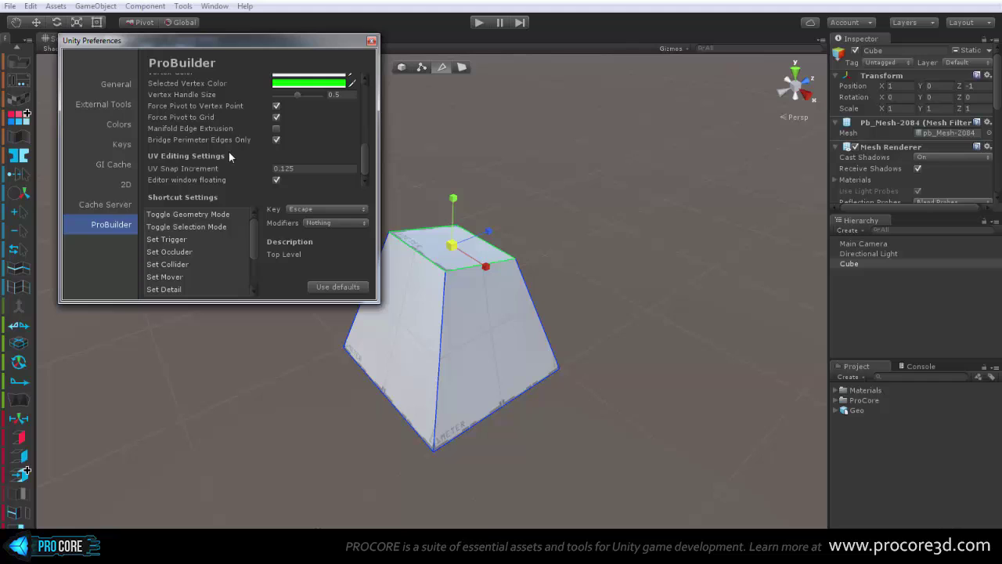
scroll(213, 235, "down", 3)
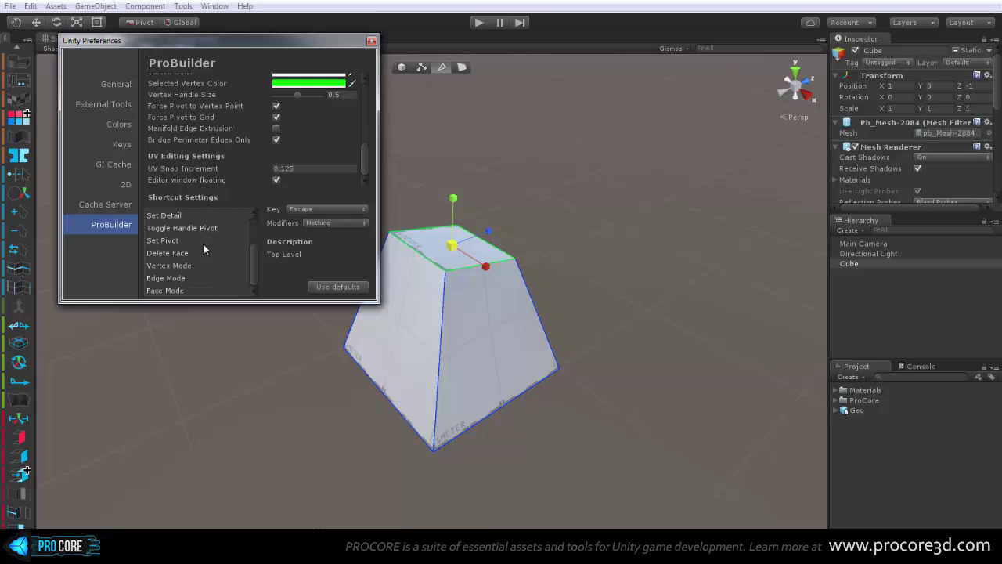
scroll(203, 243, "up", 3)
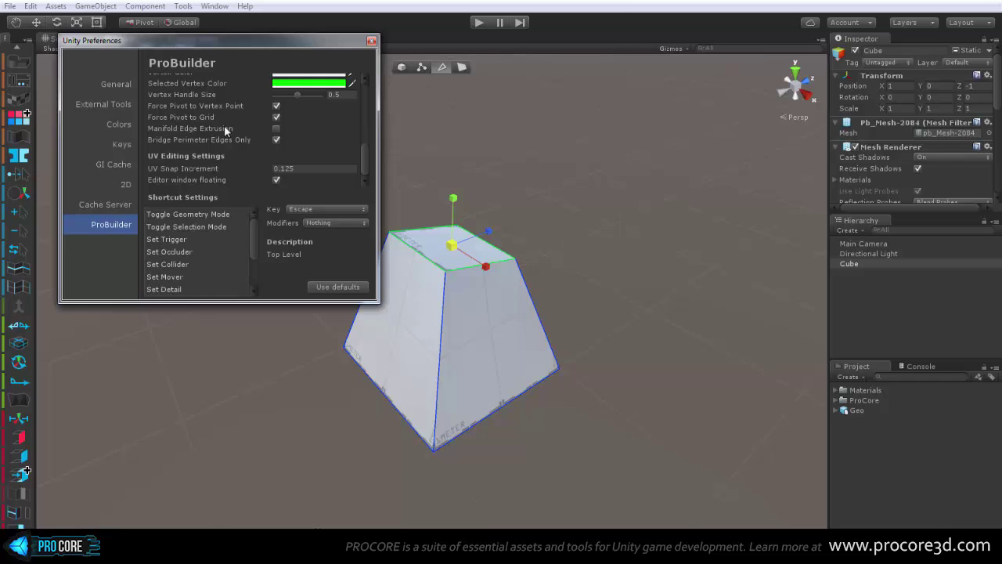
scroll(213, 184, "up", 5)
scroll(213, 182, "up", 1)
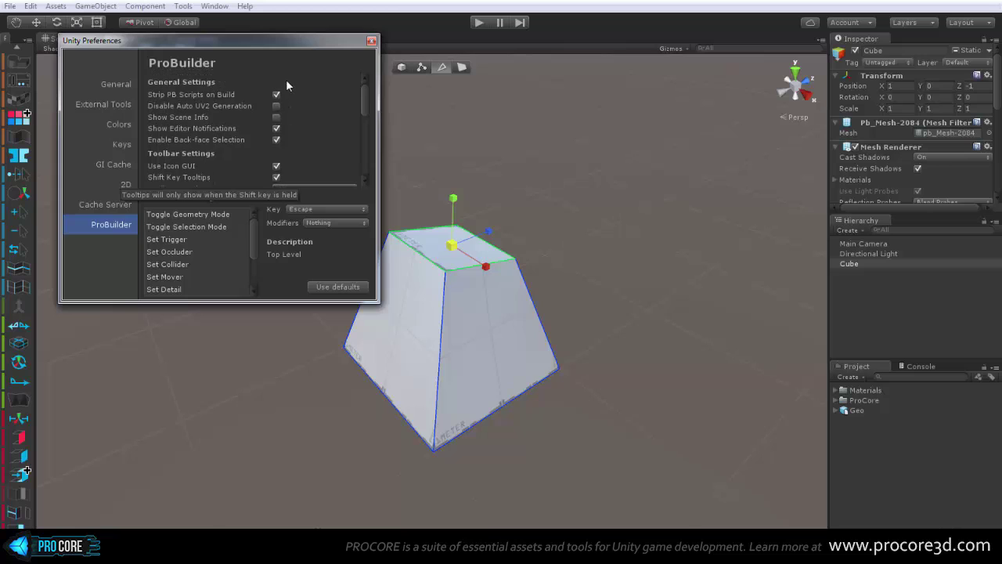
left_click(372, 41)
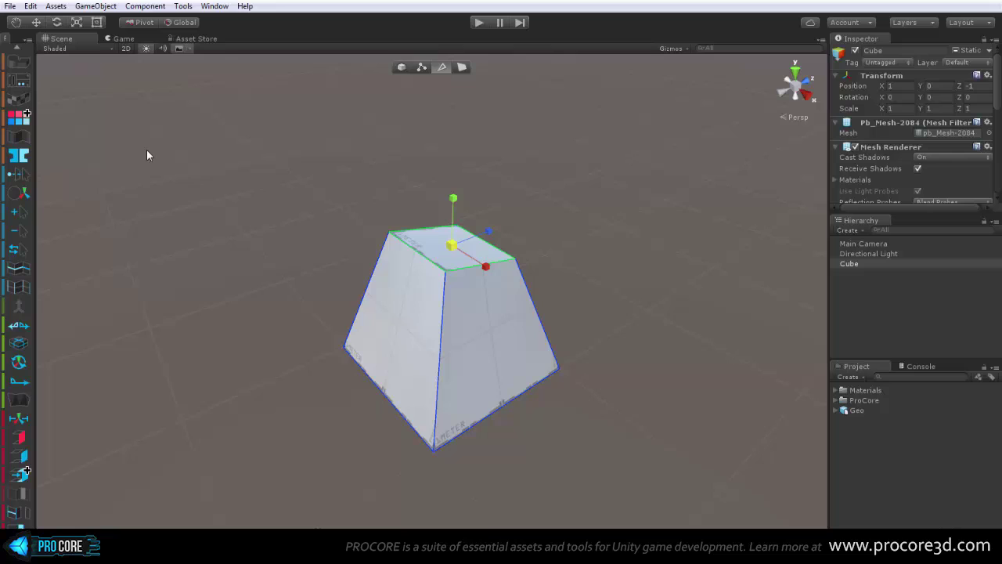
Step: Switch the tapered cube to object mode and toggle between element editing and top-level editing, ending at top level
scroll(22, 309, "down", 3)
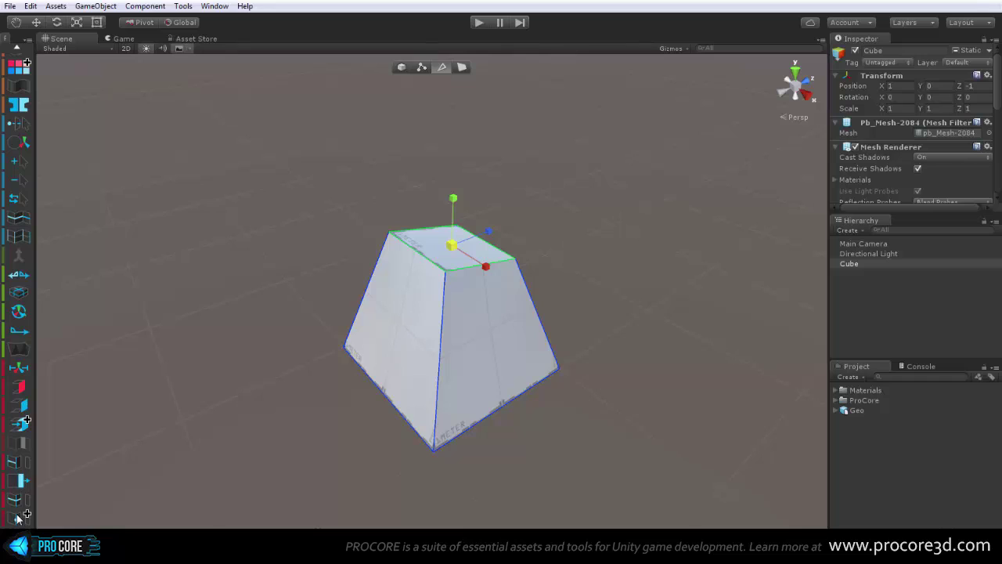
left_click(402, 69)
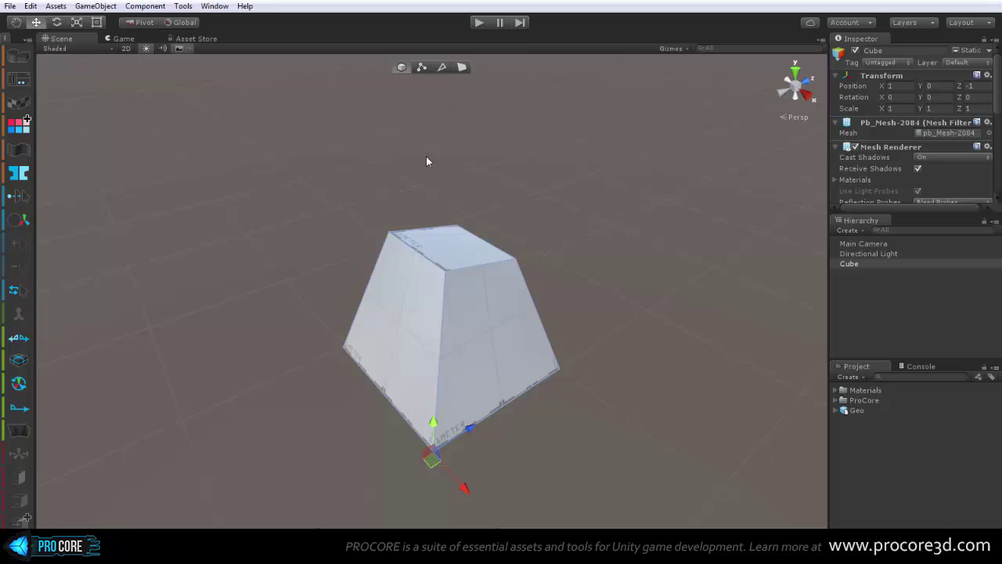
key("g")
key("g")
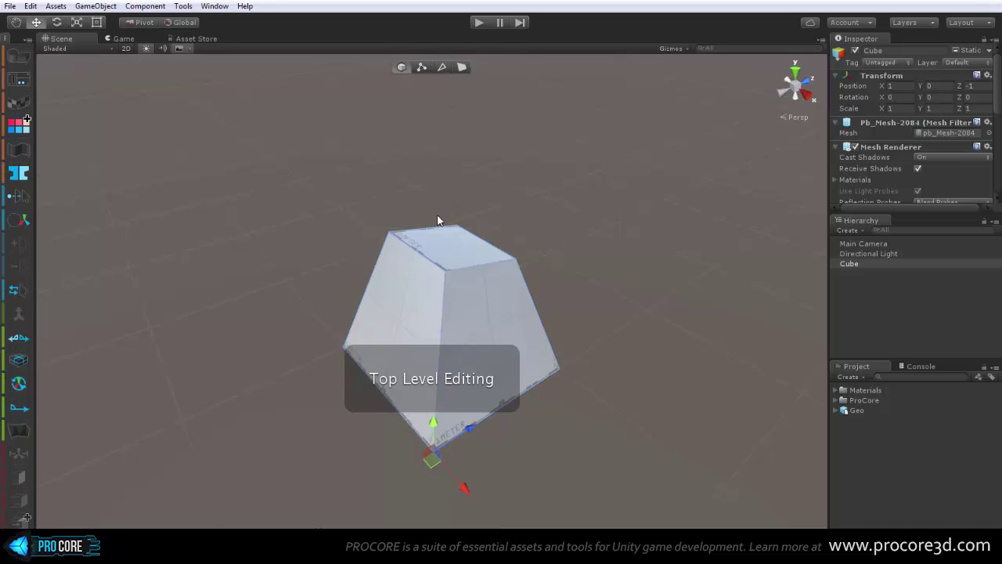
Step: Enter element editing, cycle through the vertex, edge and face modes, and return to top-level editing
key("g")
key("h")
key("h")
key("h")
key("h")
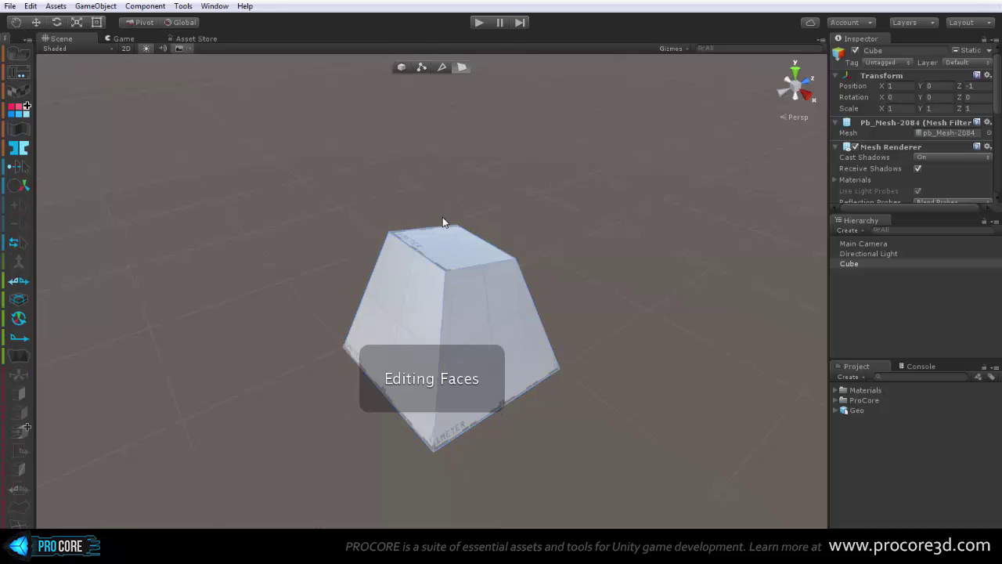
key("h")
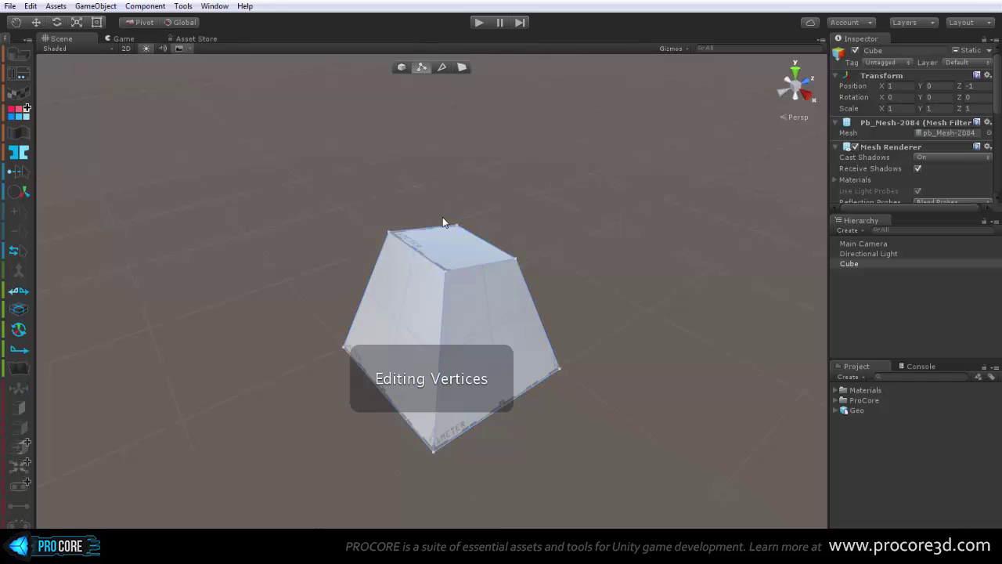
key("g")
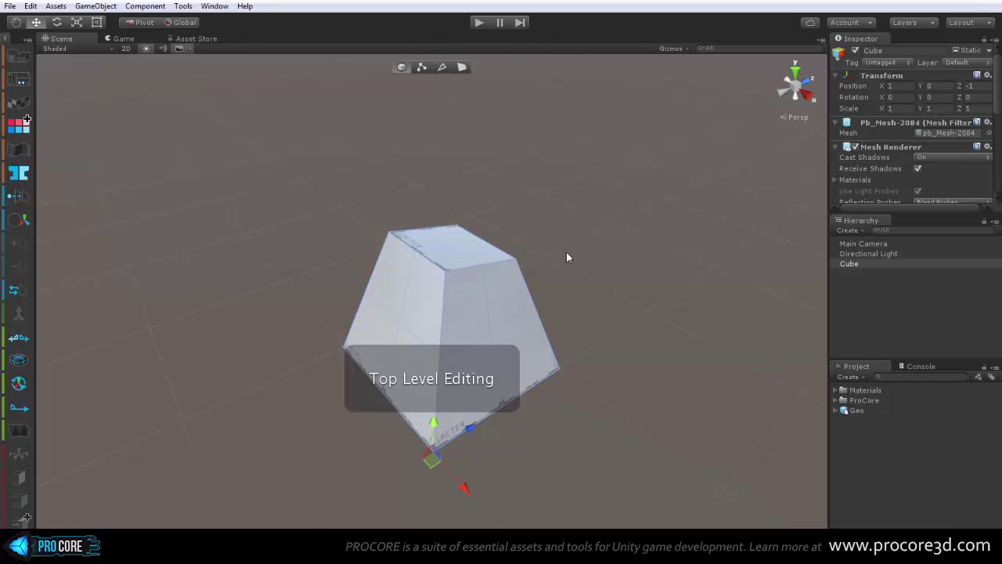